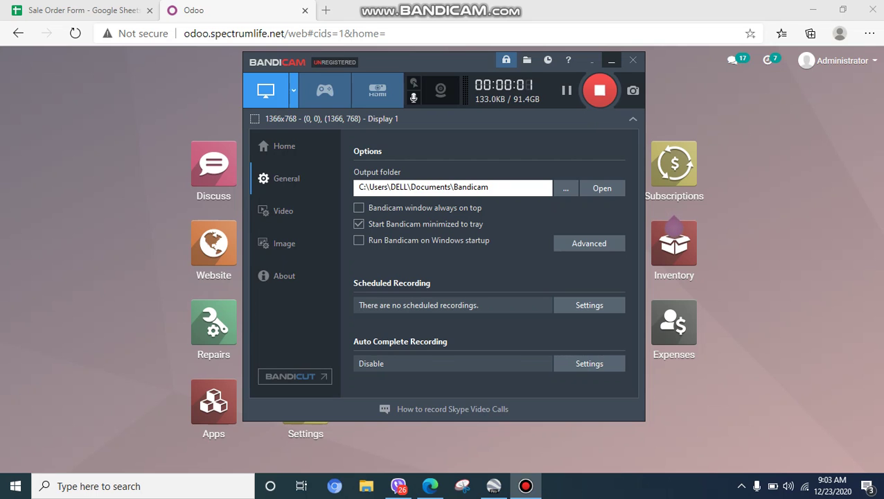
- Go to the customers list in the Sales app via the Orders menu
click(612, 61)
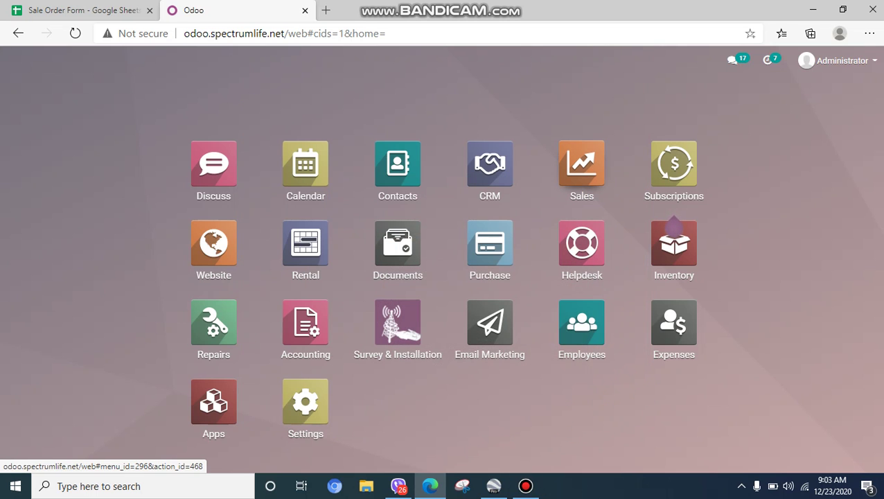
click(582, 166)
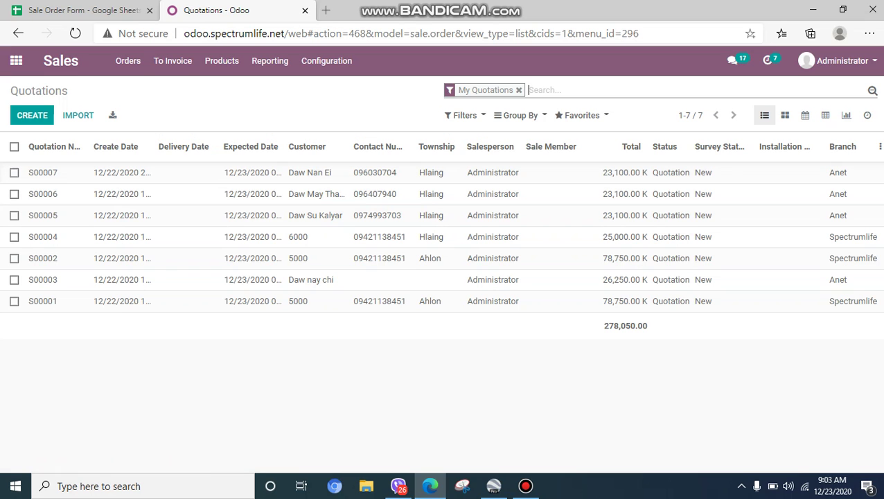
click(128, 60)
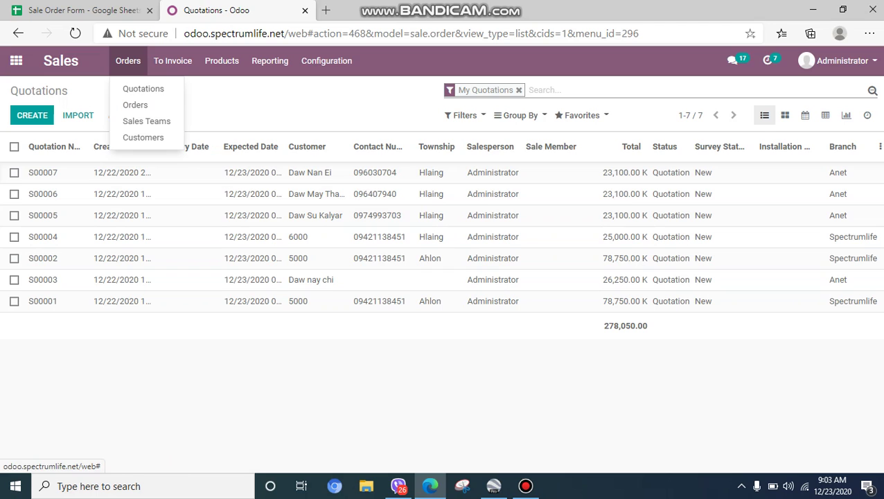
click(143, 137)
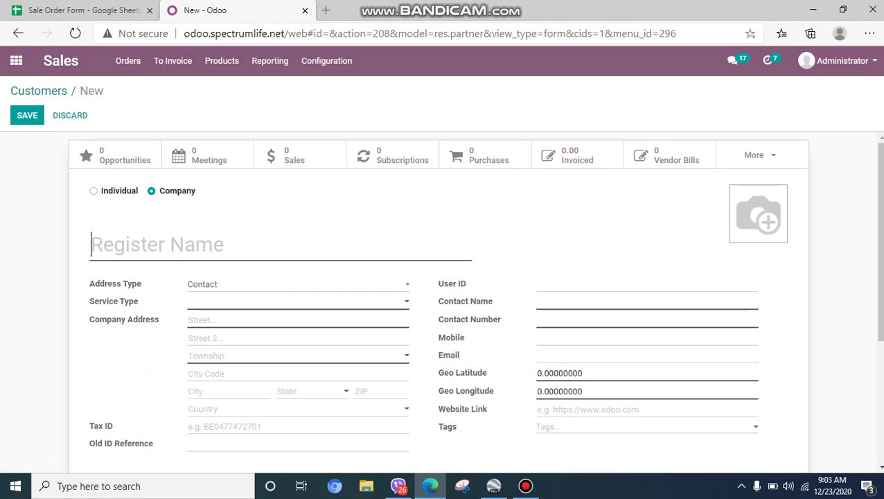
click(93, 191)
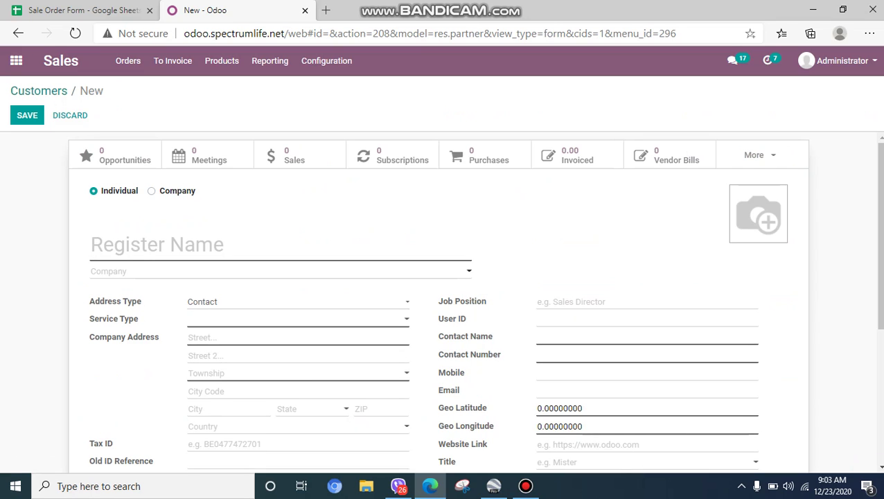
text(ဓတေ)
key(BackSpace)
key(BackSpace)
key(BackSpace)
key(ctrl+shift+space)
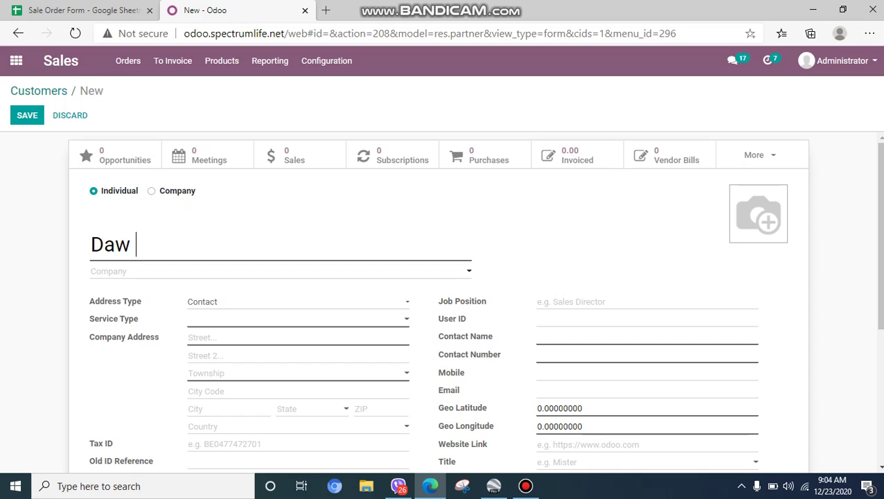
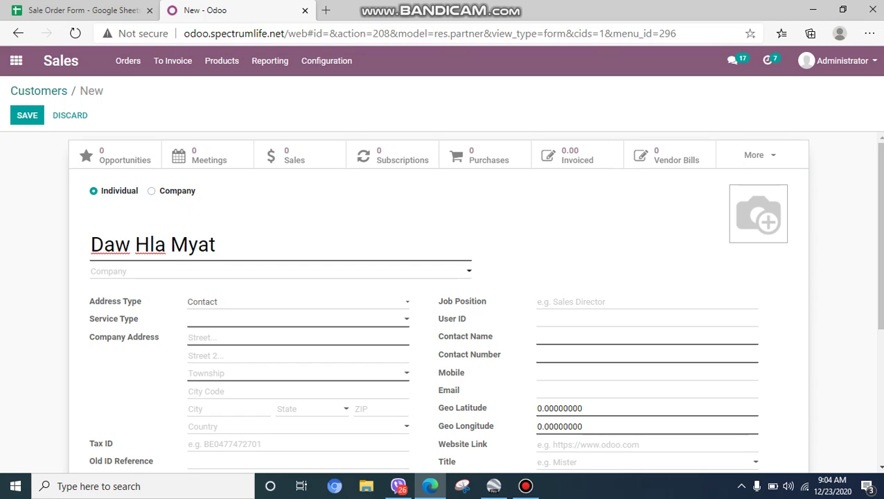
scroll(474, 299, down, 1)
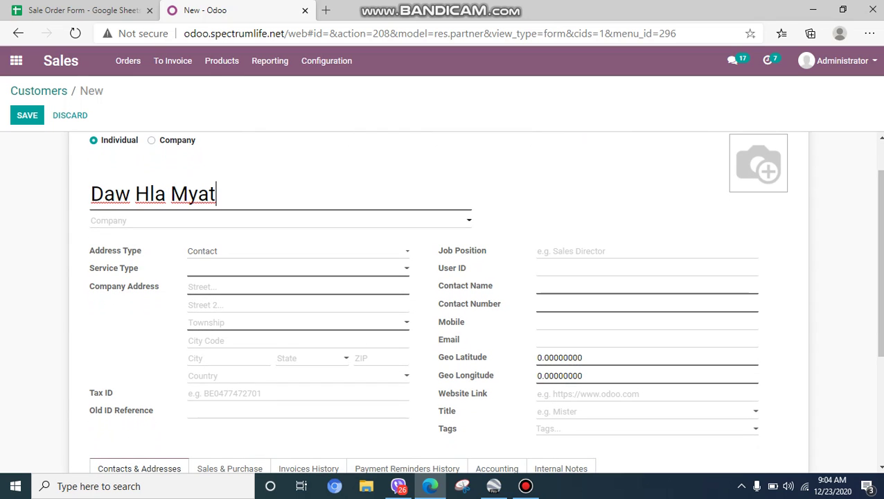
- Keep Contact as the address type after browsing the options
click(298, 251)
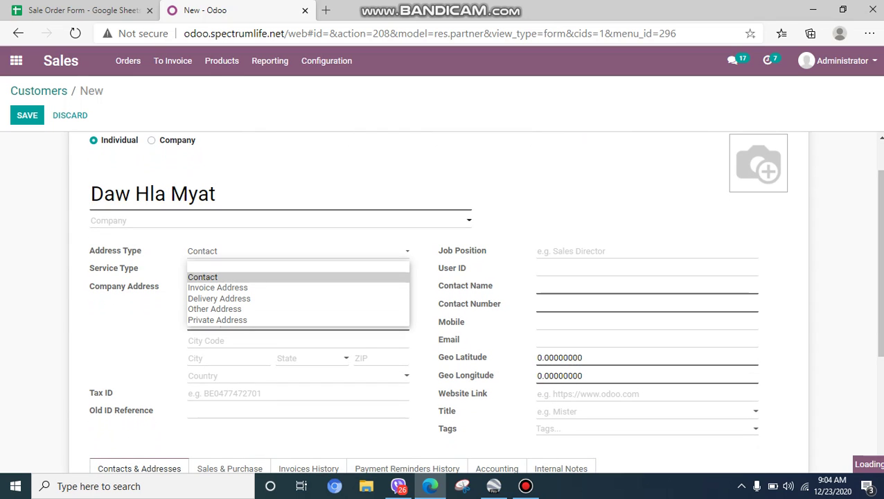
key(Return)
click(298, 250)
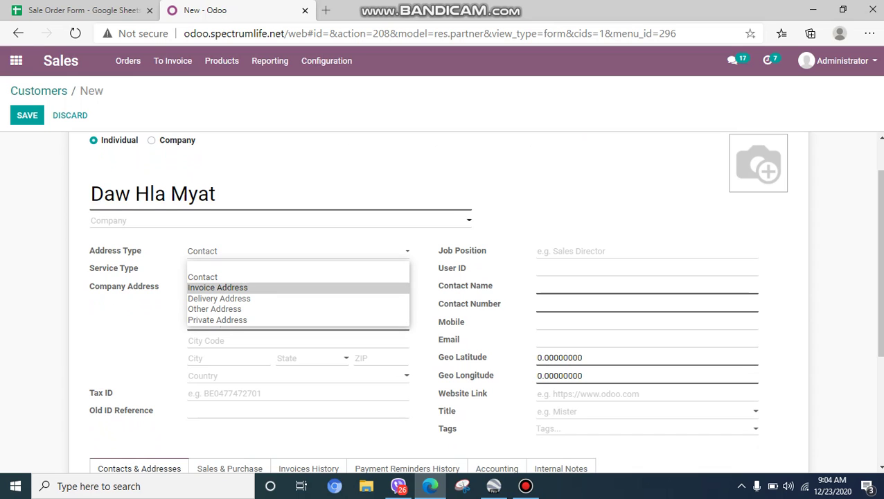
key(Down)
key(Down)
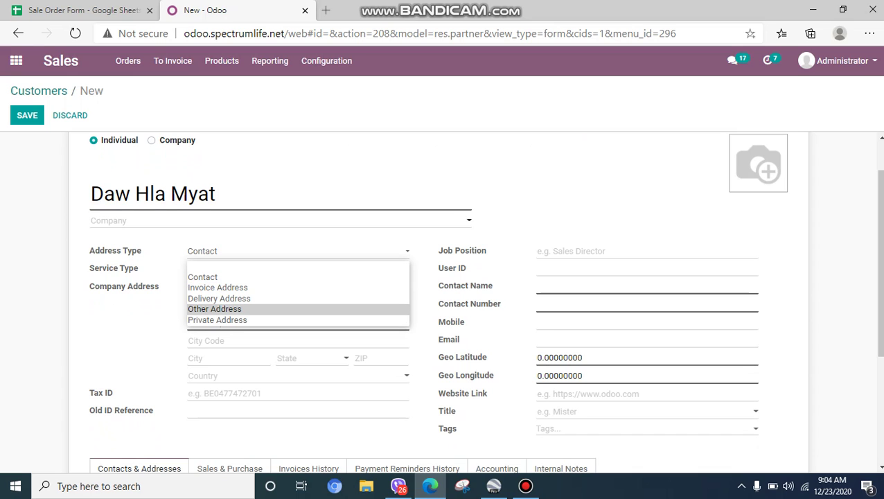
key(Up)
key(Up)
key(Up)
key(Return)
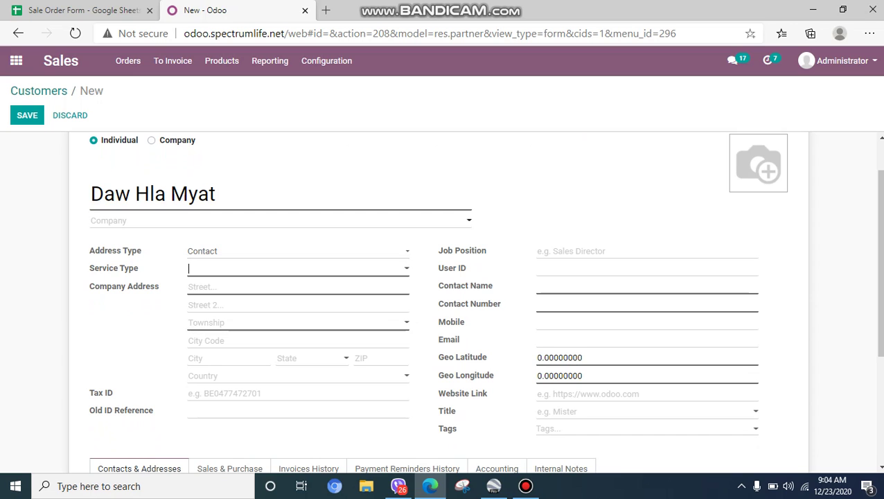
- Set the customer's service type to FTTH
key(Down)
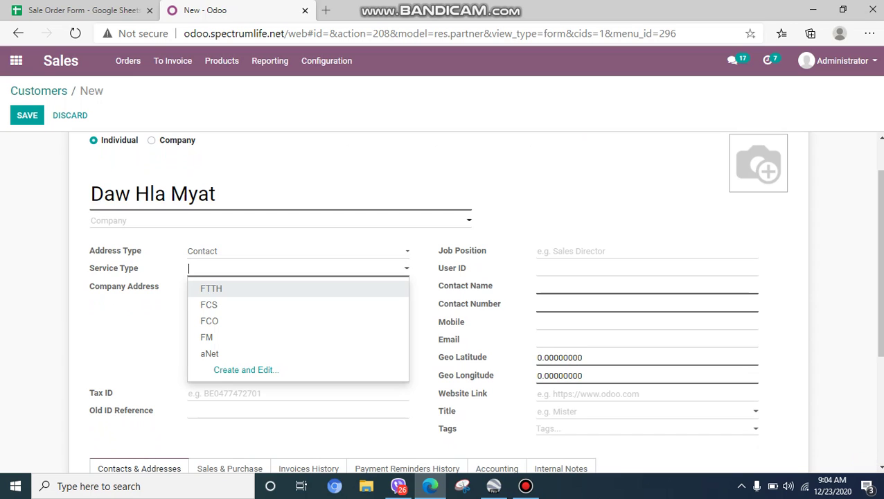
key(Down)
key(Down)
key(Up)
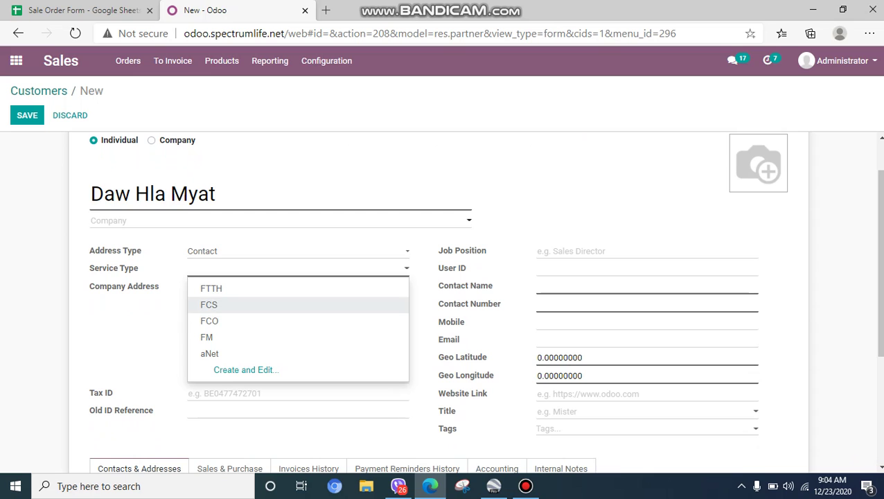
key(Up)
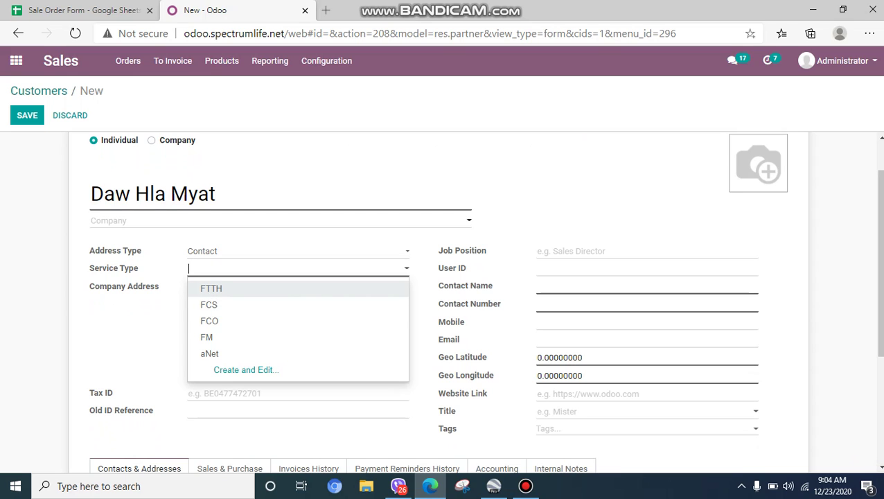
key(Return)
key(Tab)
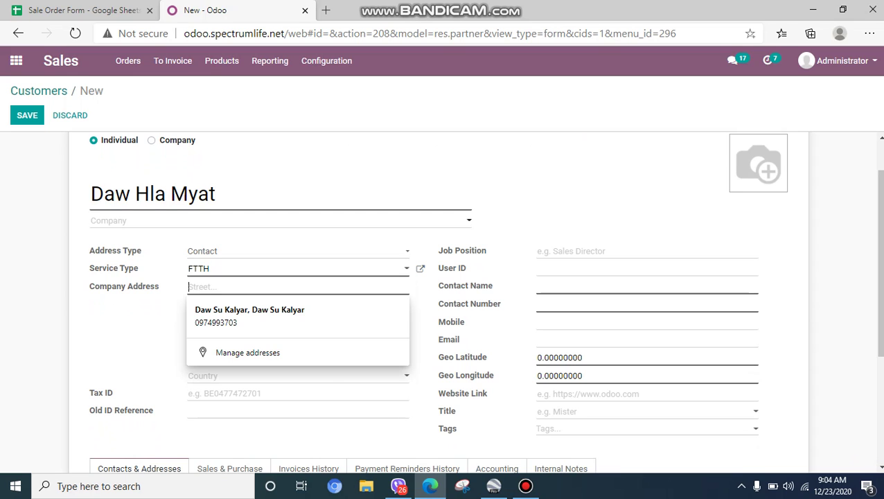
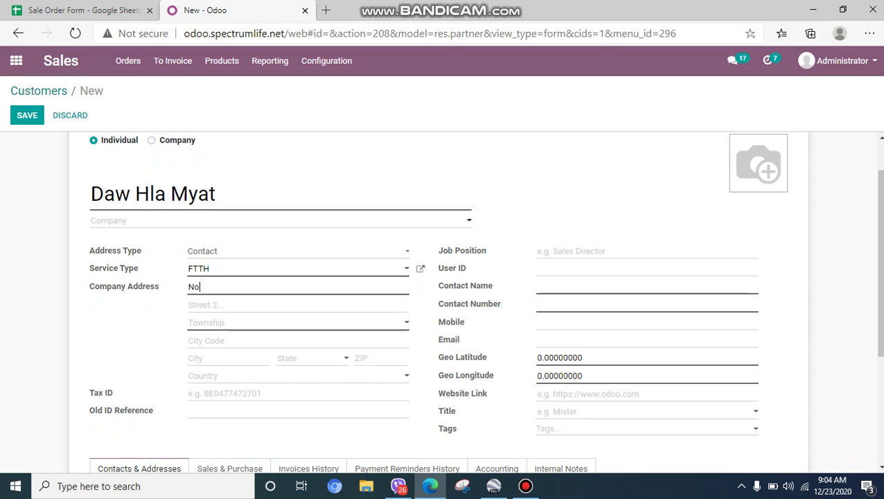
key(Tab)
key(Tab)
scroll(442, 301, down, 2)
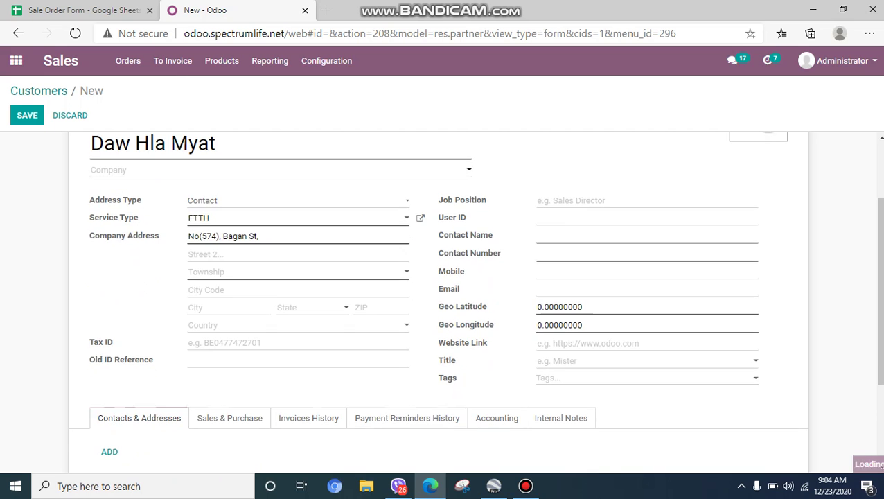
key(Down)
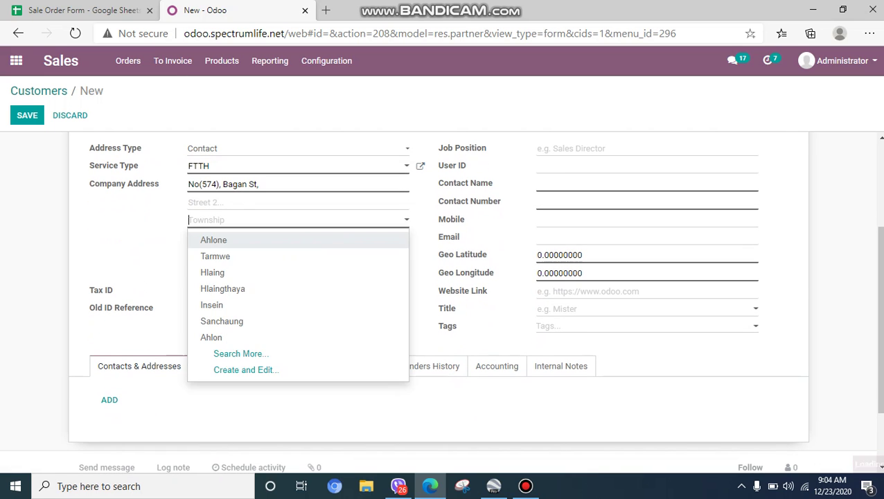
key(Down)
key(Down)
key(Escape)
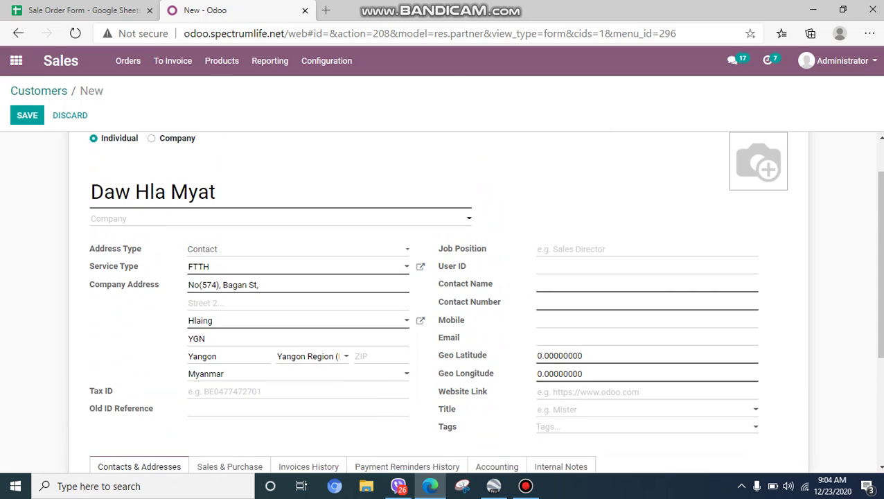
key(Tab)
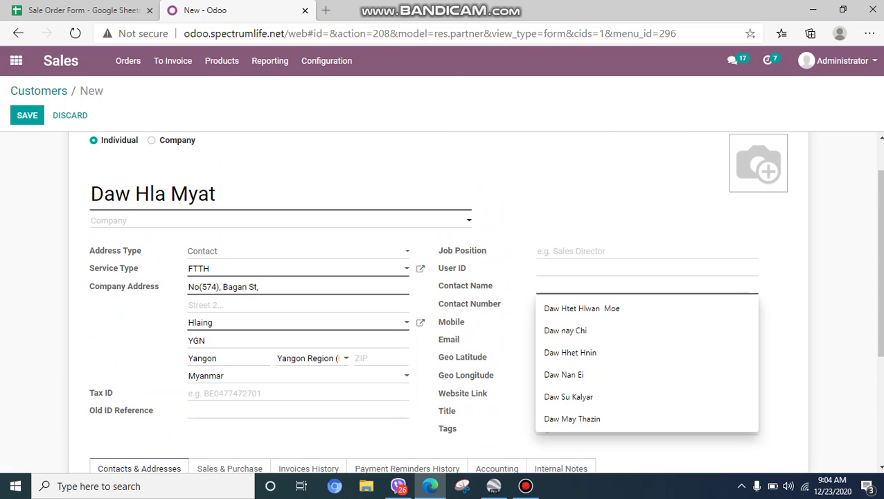
drag(217, 194, 91, 194)
key(ctrl+c)
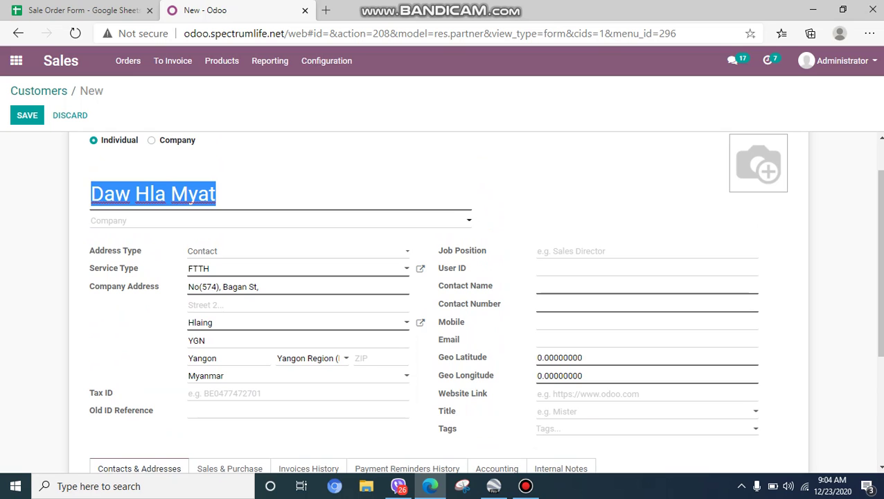
click(647, 286)
key(ctrl+v)
key(Tab)
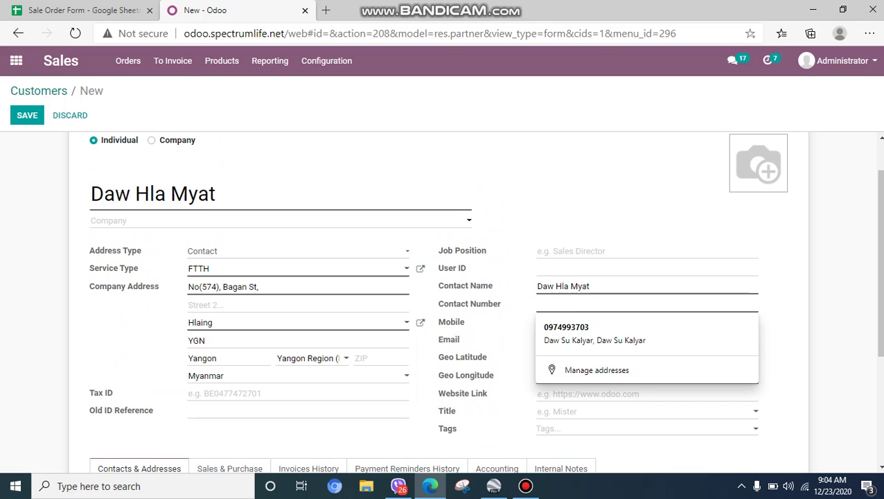
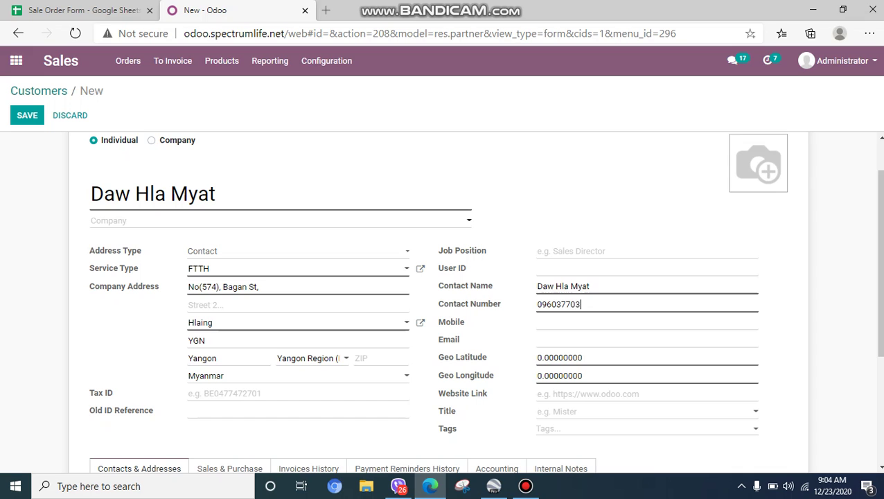
scroll(476, 301, down, 1)
mouse_move(538, 306)
mouse_down()
mouse_move(558, 305)
mouse_move(538, 324)
mouse_up()
key(BackSpace)
text(16.)
text(96.)
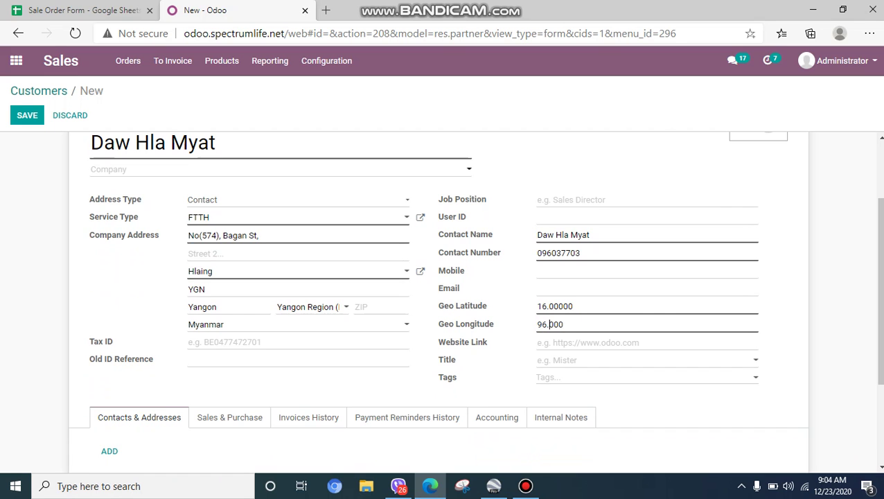
text(000)
scroll(440, 301, down, 1)
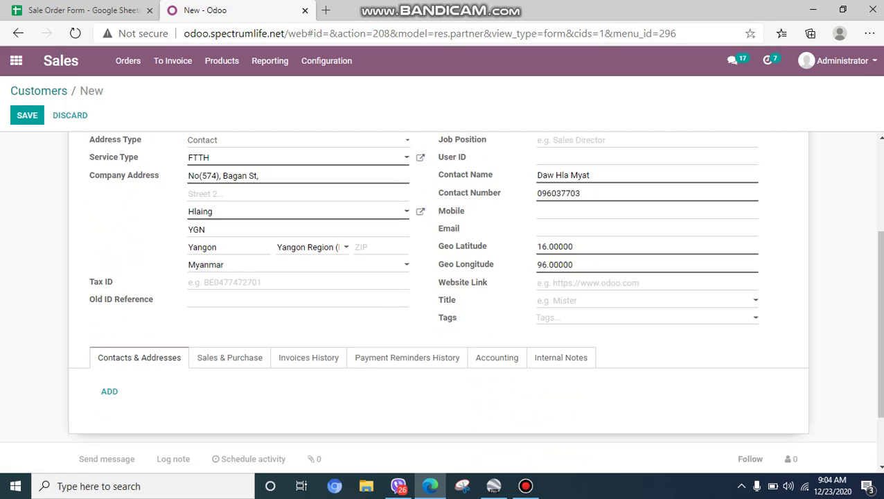
scroll(441, 301, down, 1)
scroll(441, 301, up, 3)
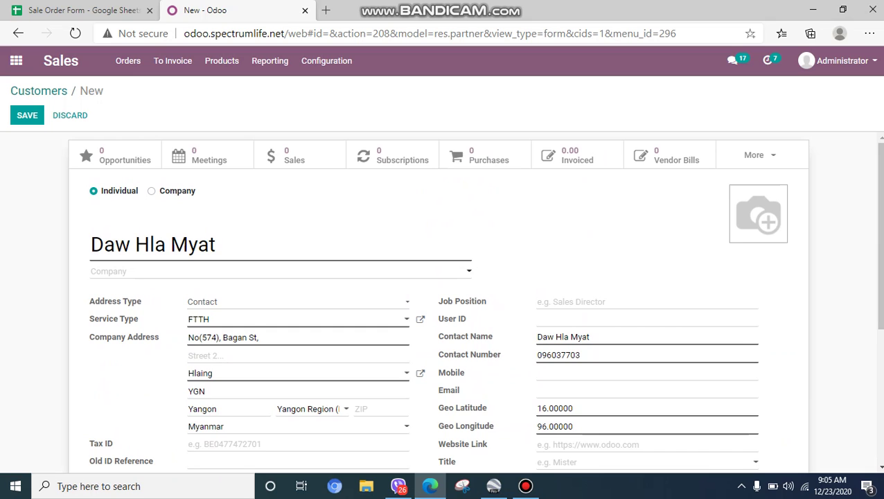
click(216, 244)
click(27, 115)
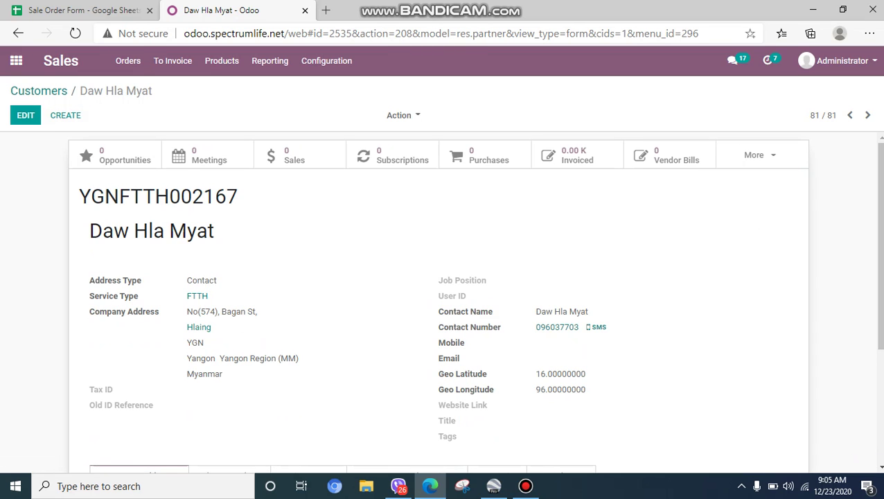
click(129, 61)
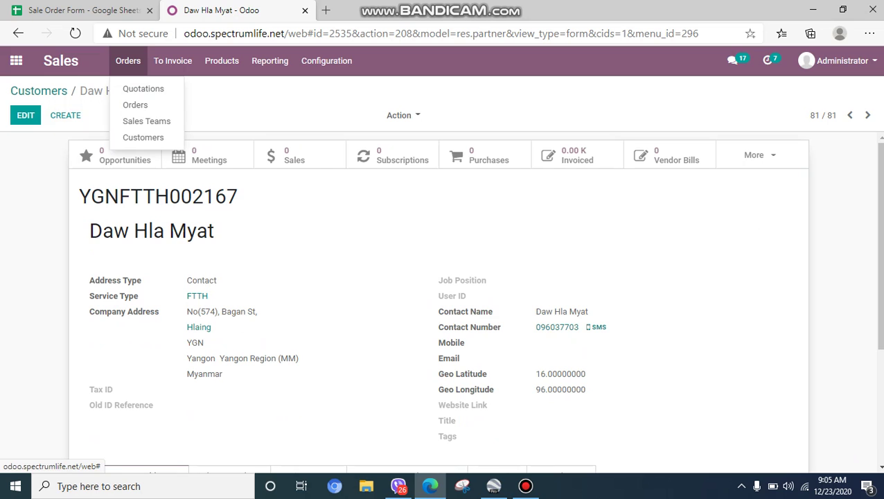
click(143, 88)
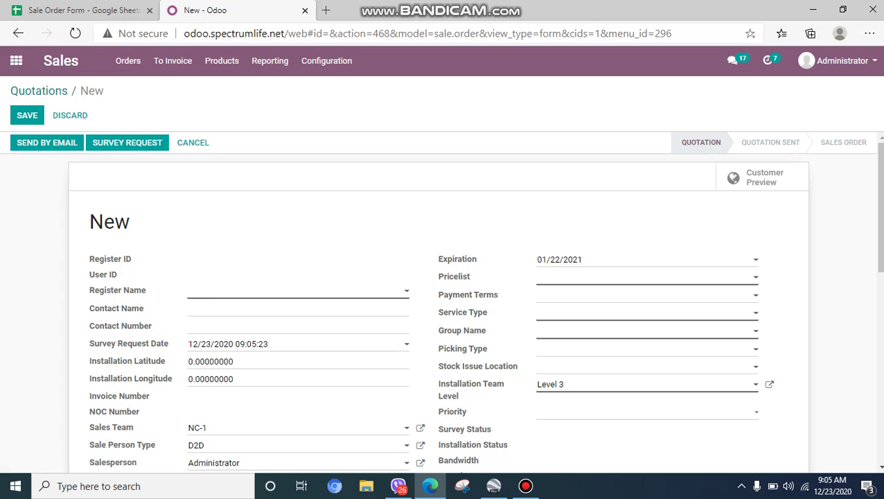
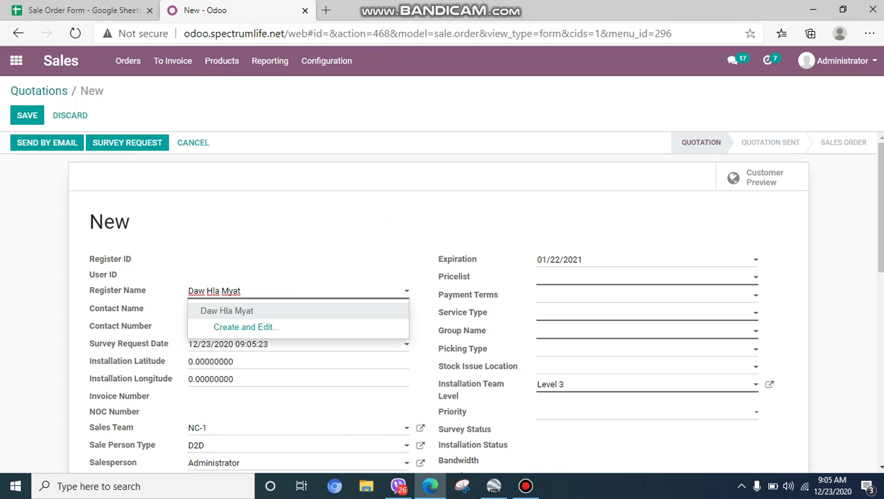
key(Return)
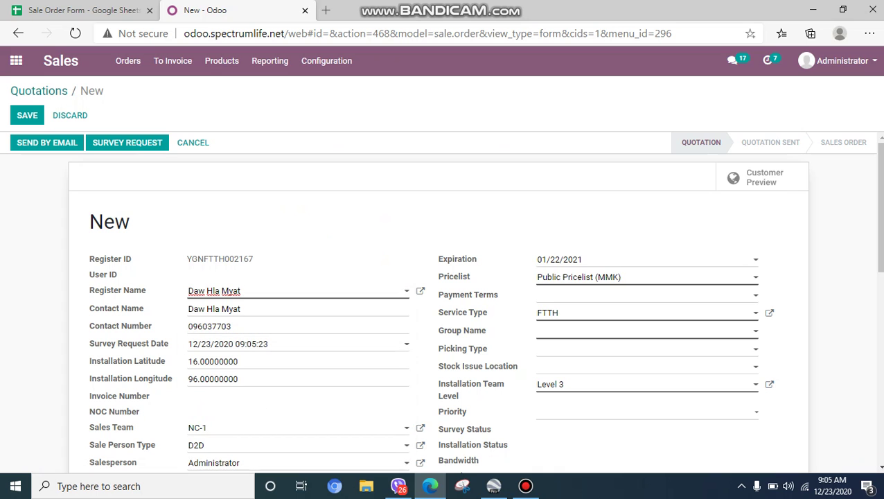
scroll(443, 298, down, 2)
scroll(476, 301, down, 1)
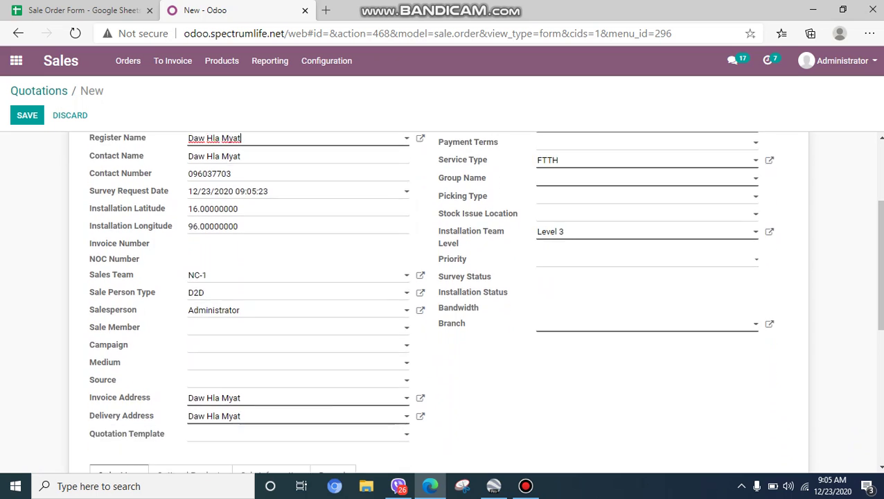
scroll(476, 301, down, 1)
click(278, 275)
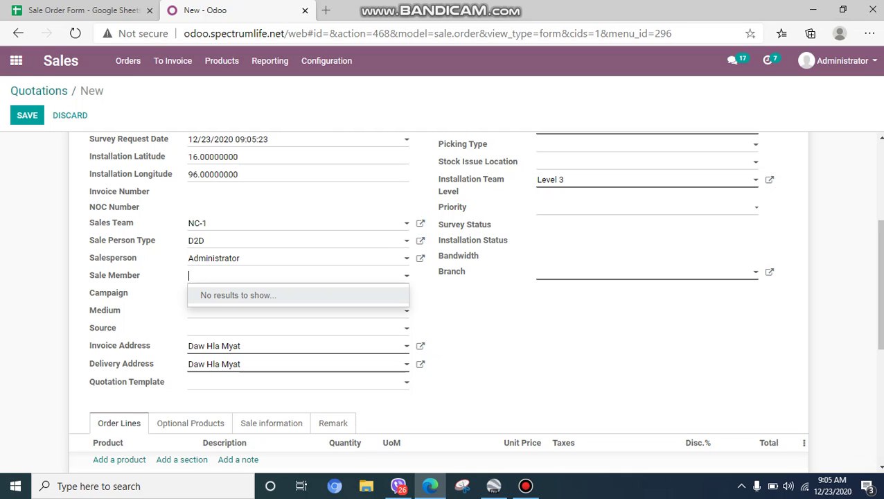
text(Mya)
text( mya)
key(Tab)
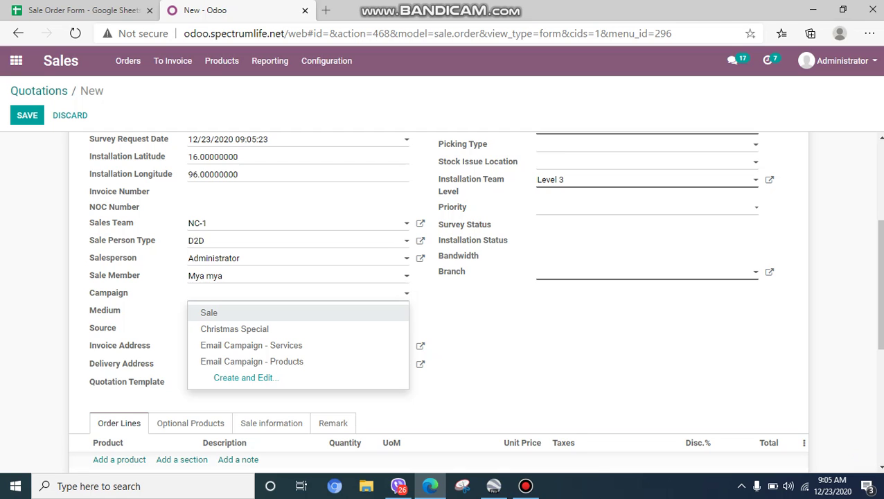
key(Down)
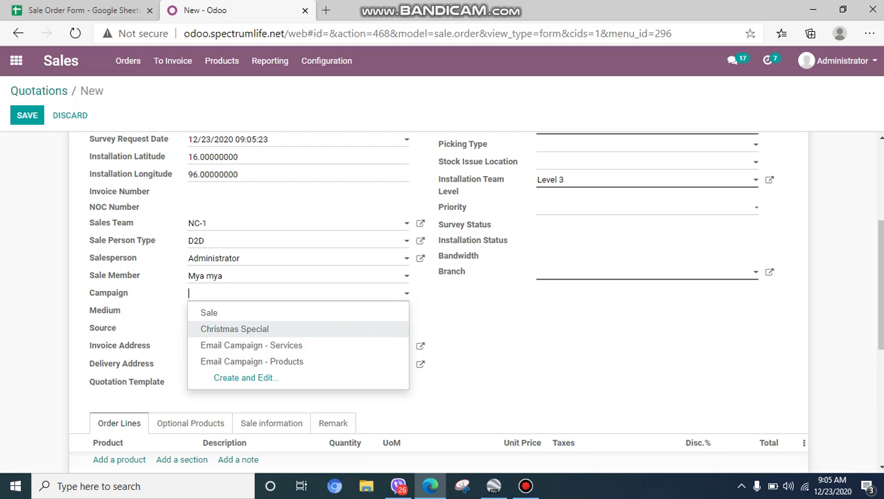
key(Up)
key(Return)
scroll(443, 297, down, 1)
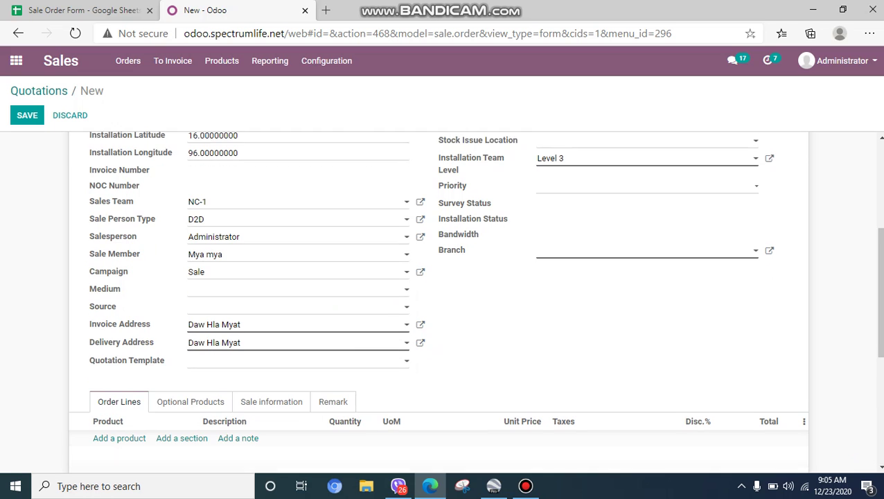
- Set the quotation's medium to Direct
key(Tab)
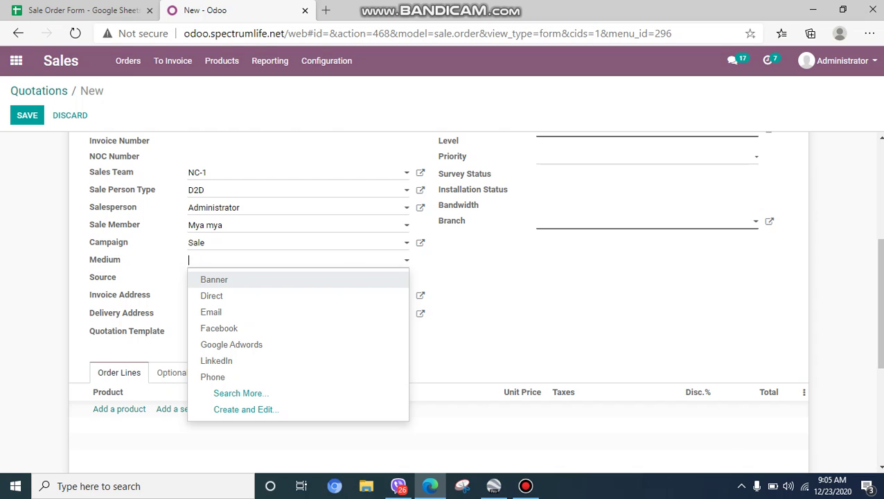
key(Down)
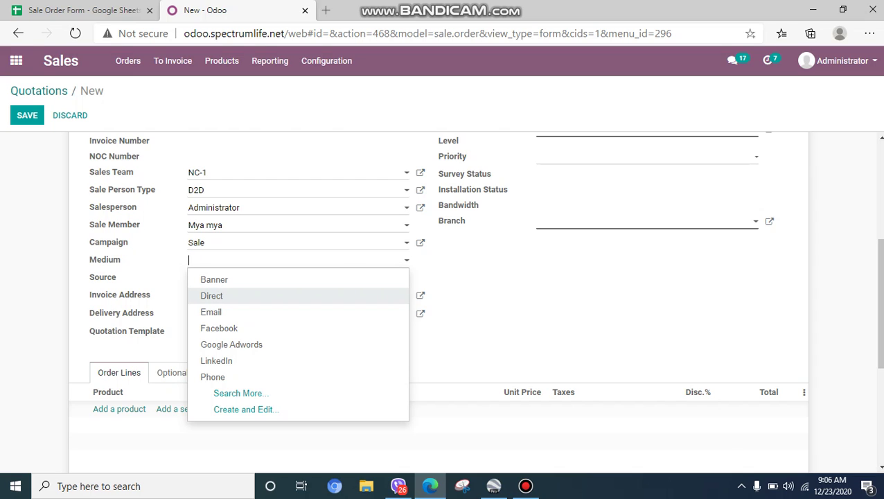
key(Down)
key(Down)
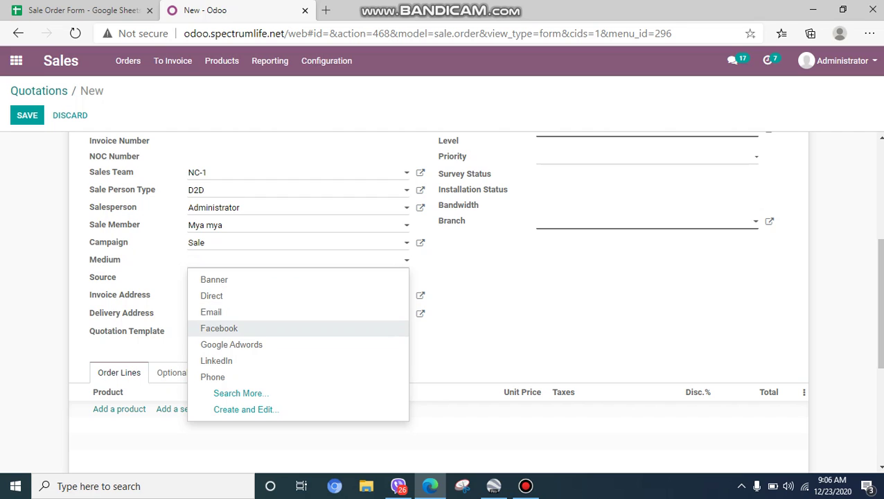
key(Up)
key(Up)
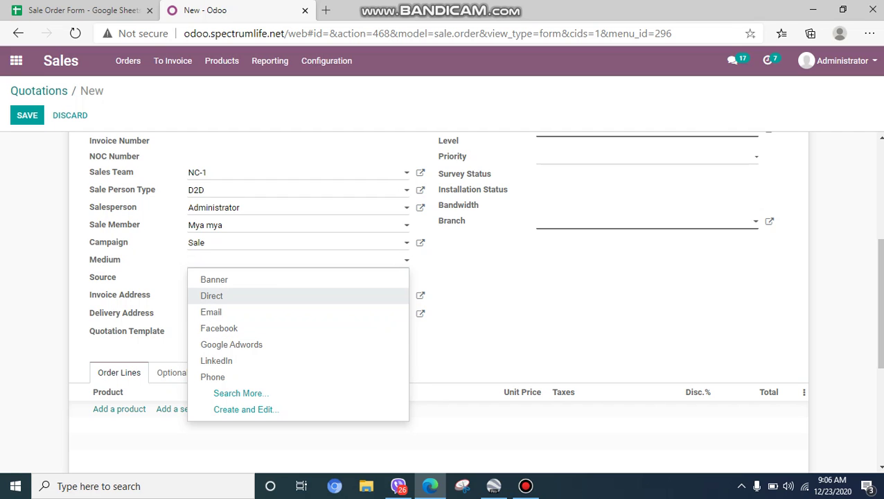
key(Return)
- Set the quotation's source to Facebook
key(Tab)
key(Down)
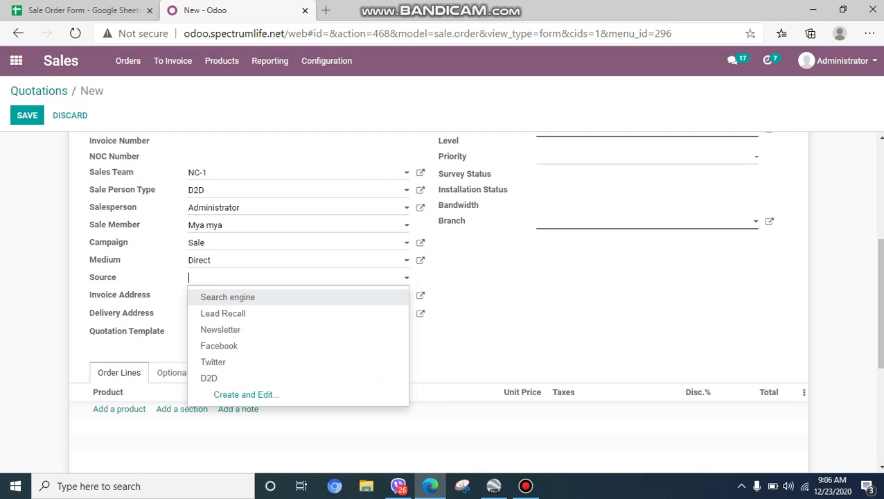
key(Down)
key(Down)
key(Down)
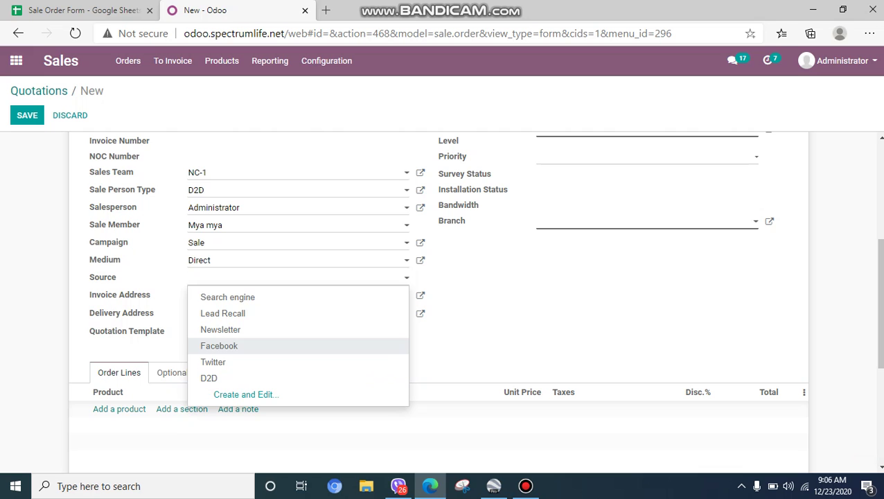
key(Down)
key(Down)
key(Up)
key(Up)
key(Return)
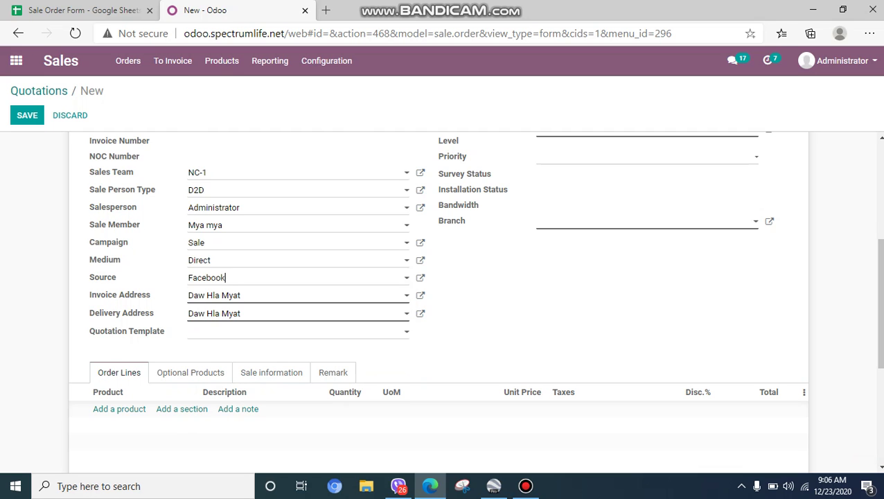
scroll(444, 291, up, 2)
scroll(443, 291, up, 2)
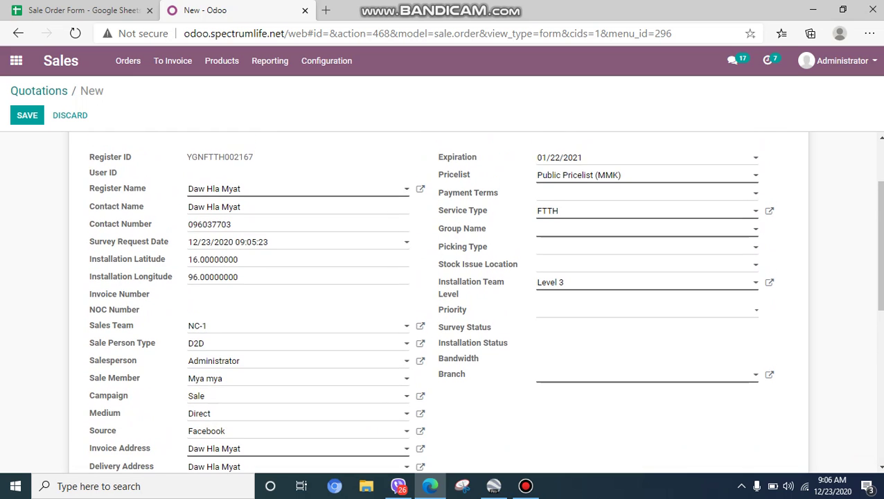
- Set payment terms to Immediate Payment and group name to G1
click(644, 193)
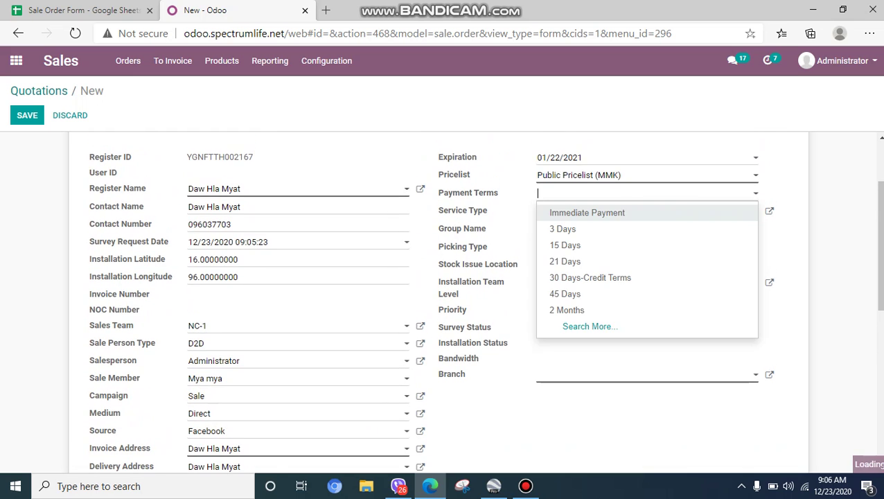
key(Down)
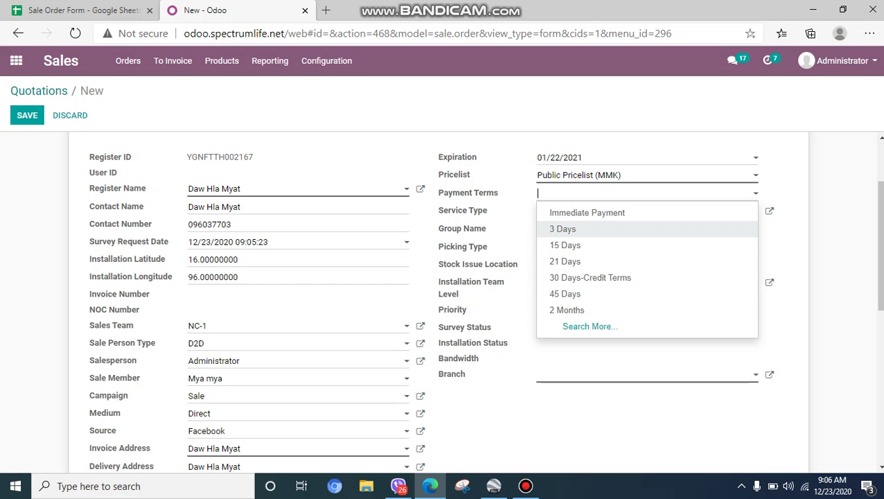
key(Down)
key(Down)
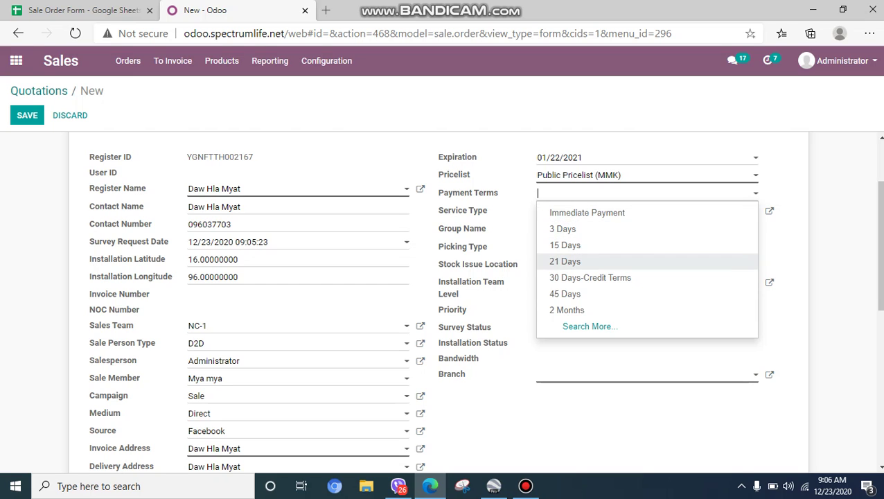
key(Up)
key(Up)
key(Up)
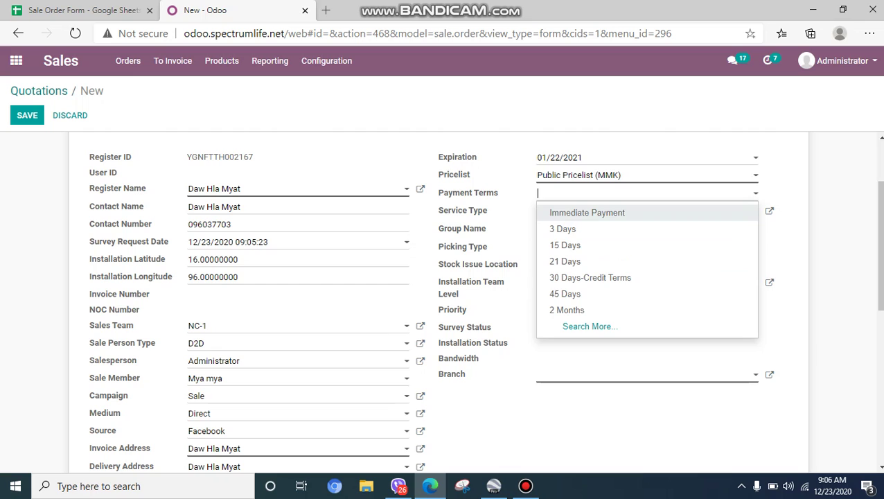
key(Return)
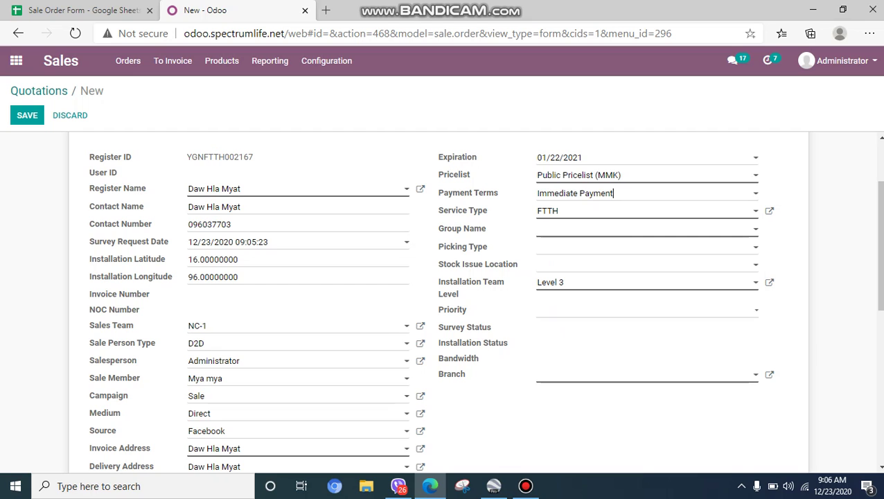
key(Tab)
key(Tab)
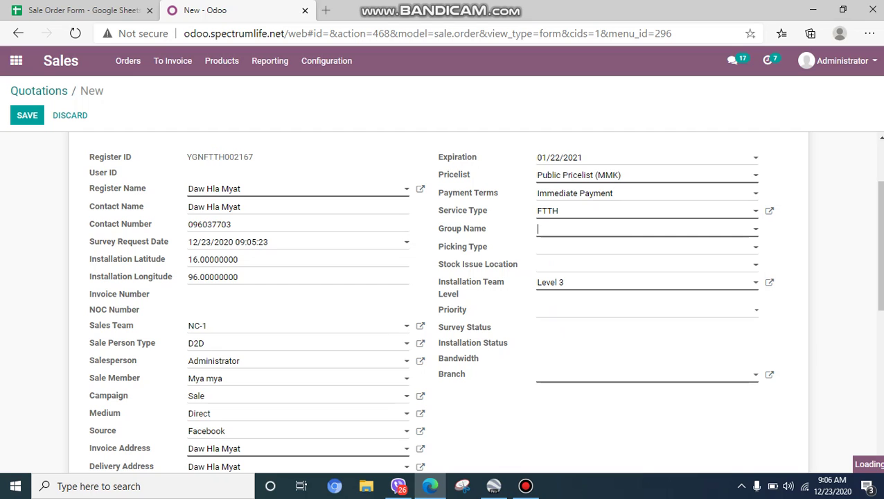
key(Down)
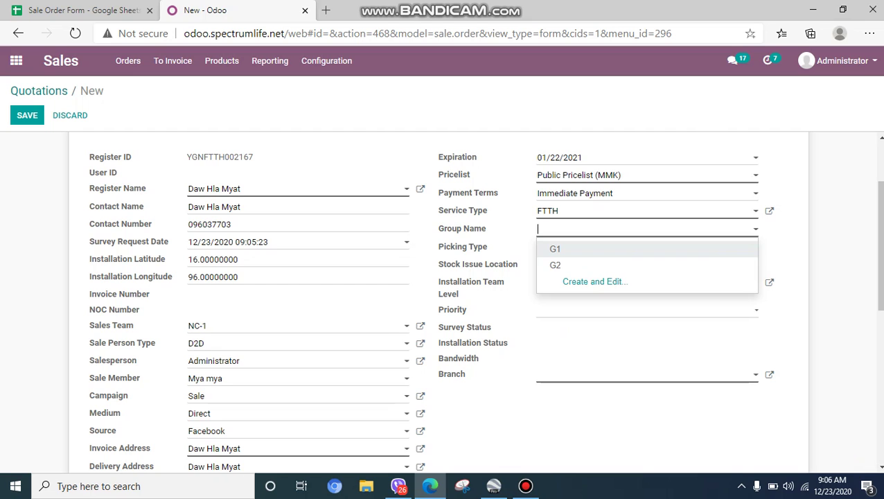
key(Down)
key(Down)
key(Up)
key(Up)
key(Return)
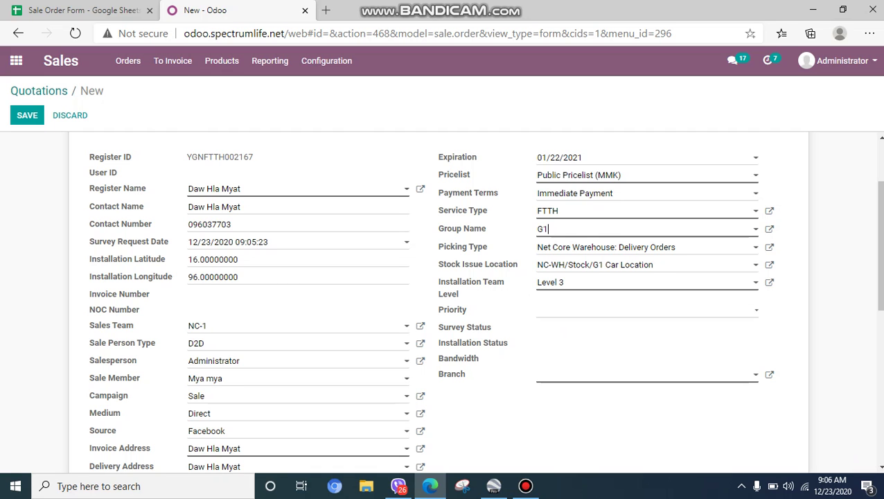
scroll(442, 298, down, 1)
- Set priority to Very High and branch to Anet
click(644, 259)
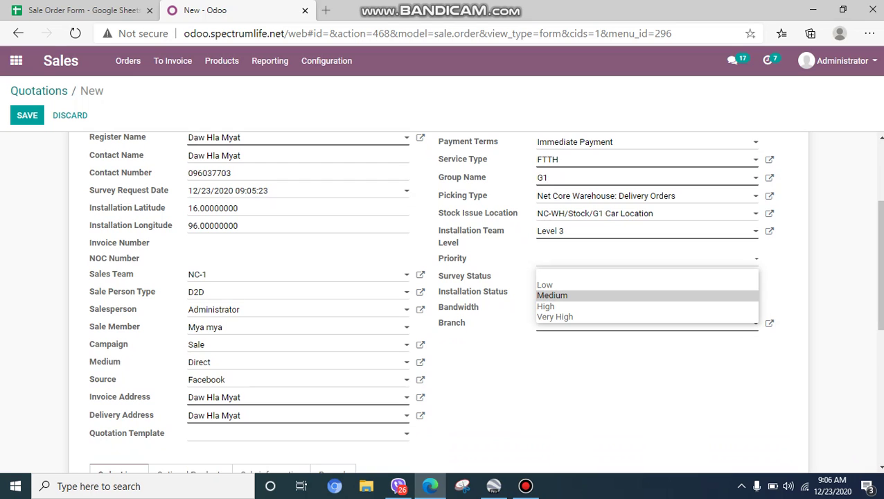
key(Up)
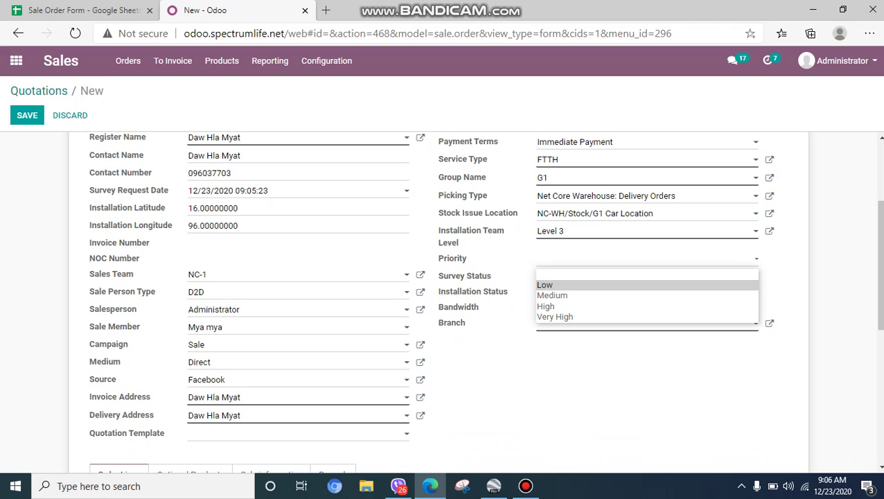
key(Down)
key(Down)
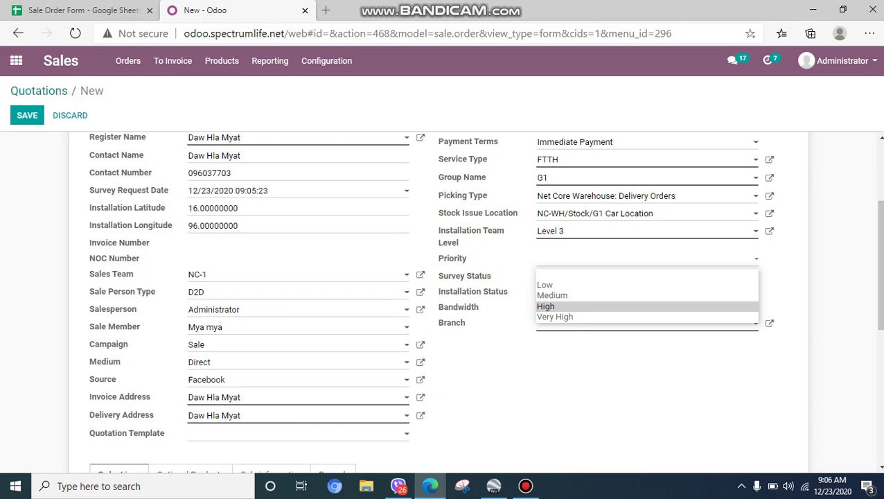
key(Down)
key(Return)
scroll(442, 301, down, 1)
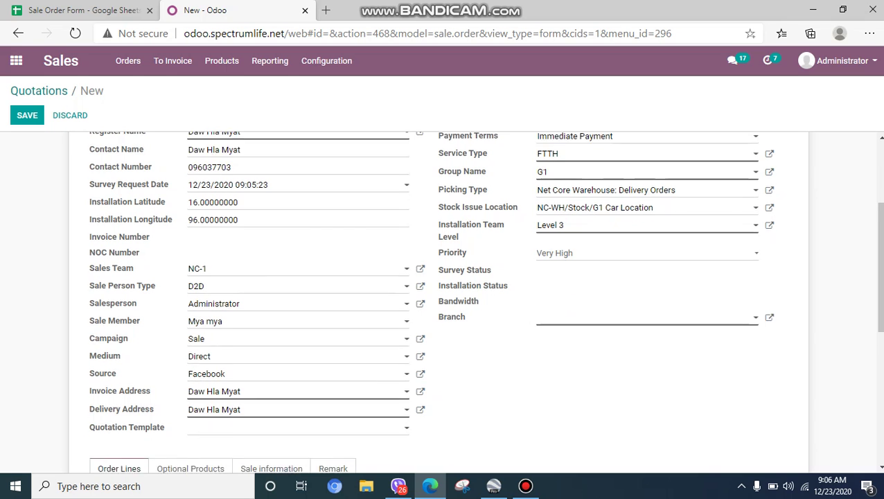
key(Down)
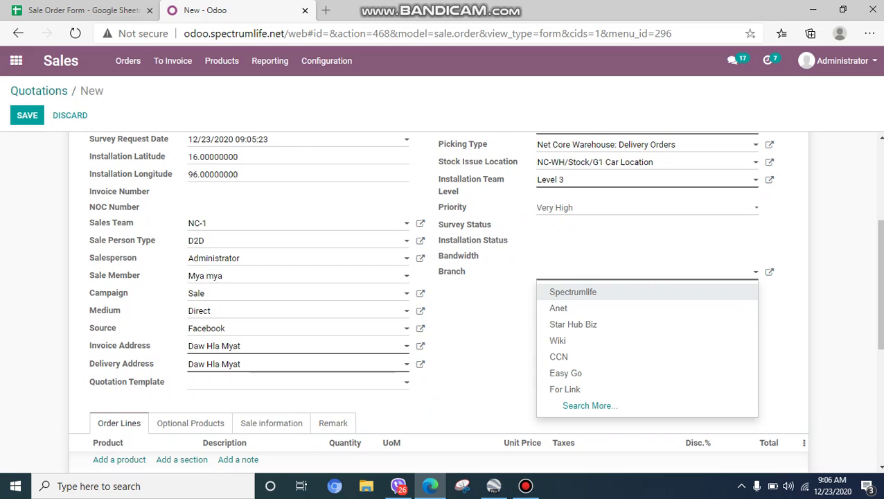
key(Down)
key(Return)
scroll(442, 301, down, 1)
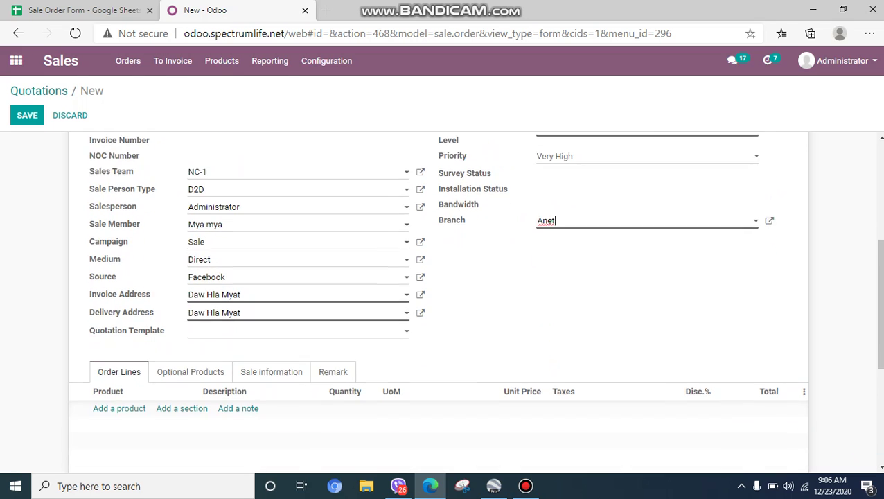
scroll(442, 302, down, 1)
- Add a 10 Mbps order line at unit price 22,000, totalling 23,100 K
click(120, 357)
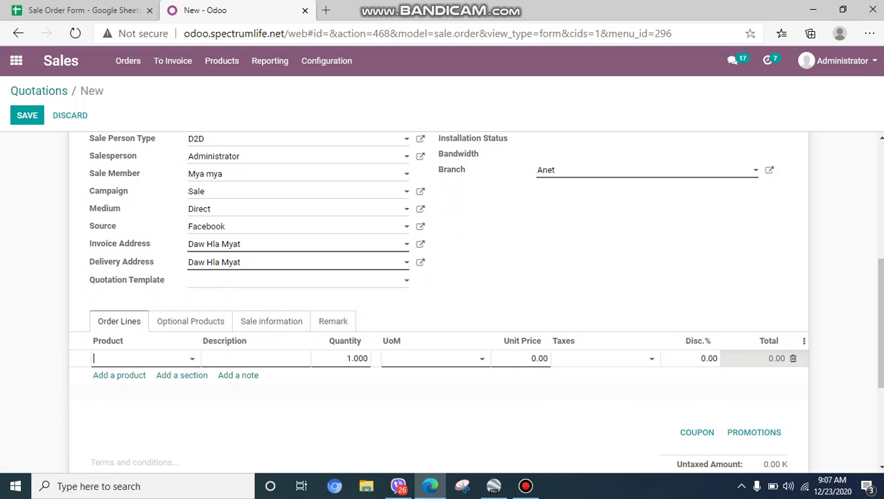
text(10 M)
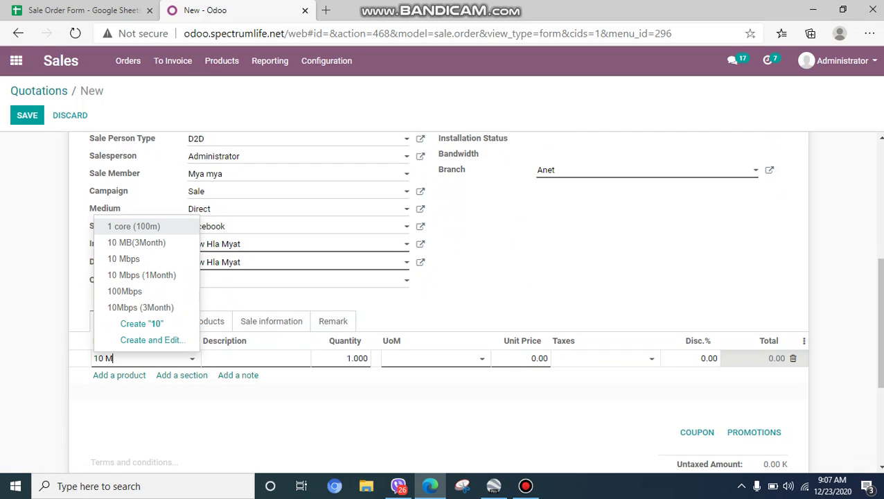
key(Down)
key(Return)
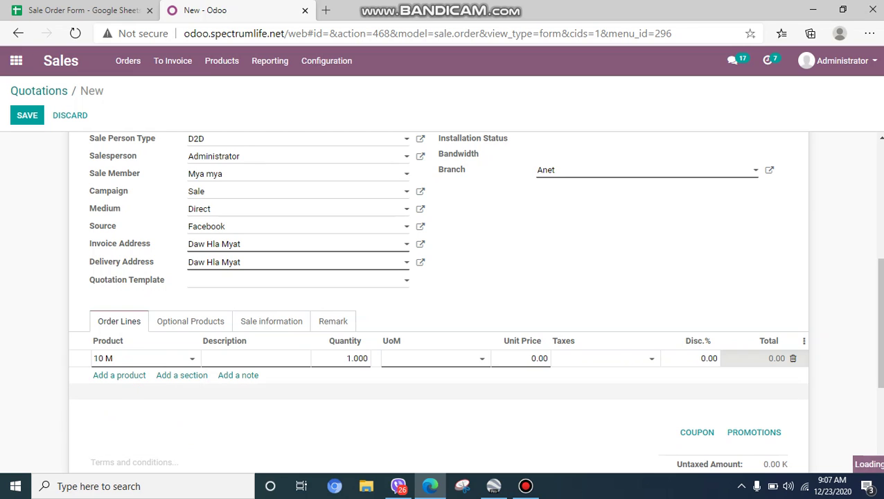
key(Tab)
key(Tab)
key(Tab)
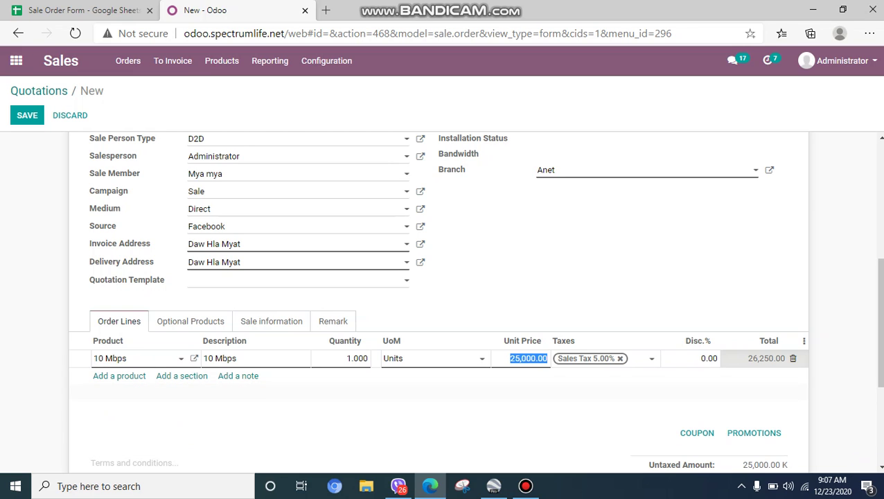
key(BackSpace)
text(22000)
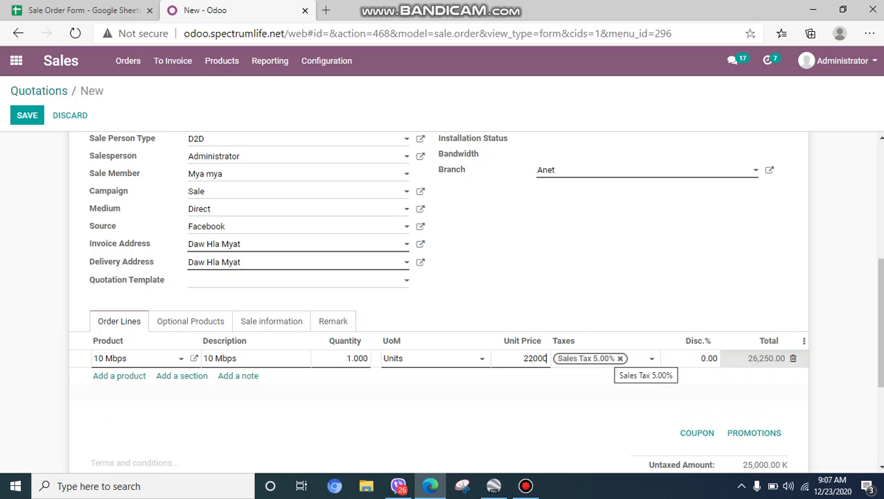
click(84, 355)
scroll(277, 312, down, 2)
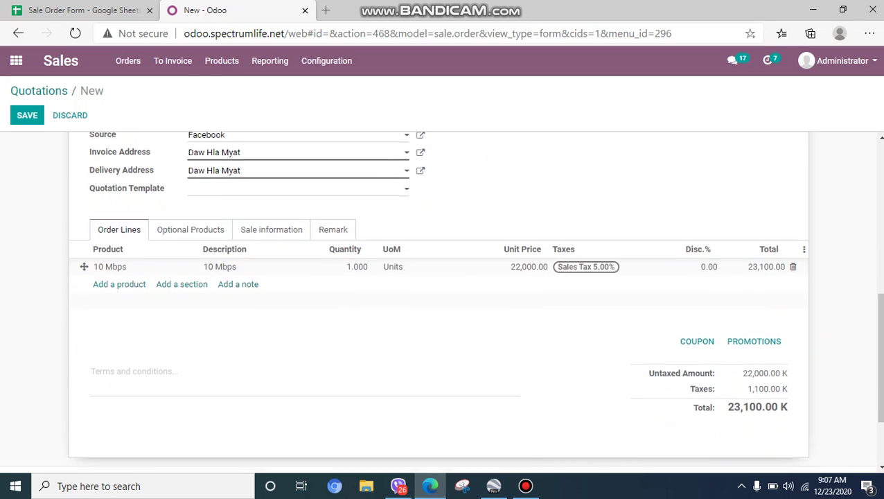
- Add a Huawei Router (HWR-0001) order line at unit price 0
click(119, 273)
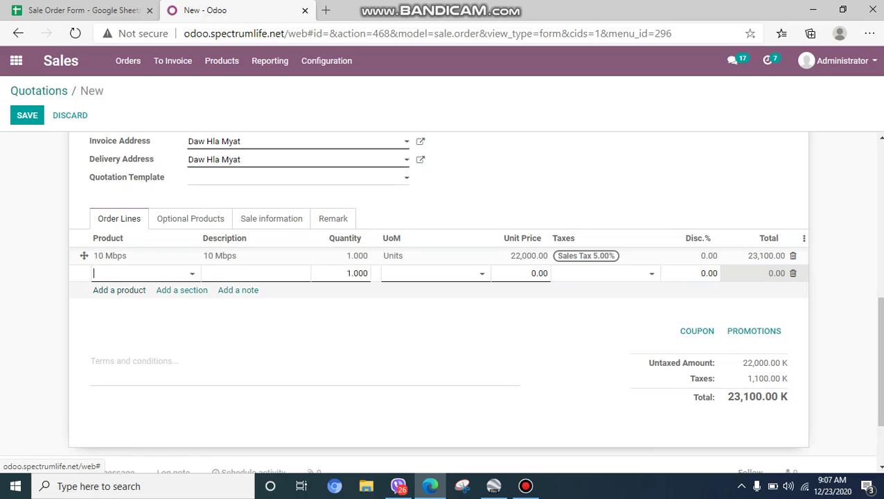
text(hw)
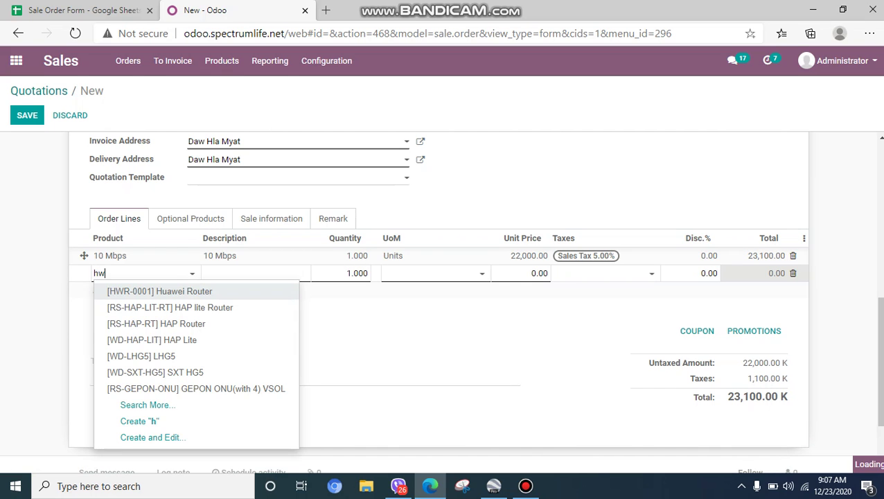
key(Escape)
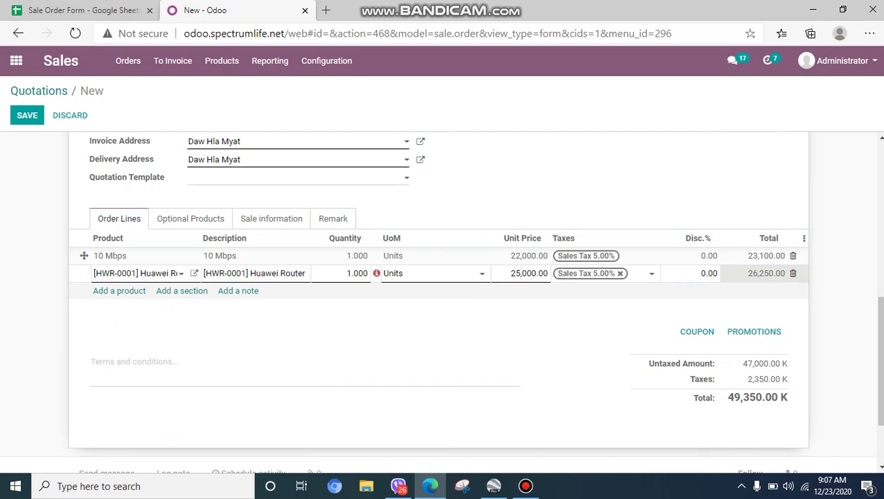
key(Tab)
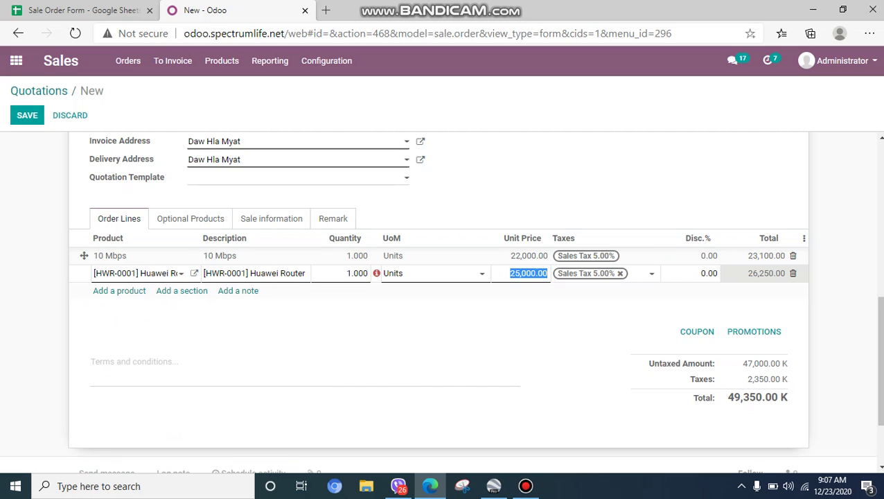
text(0)
click(208, 306)
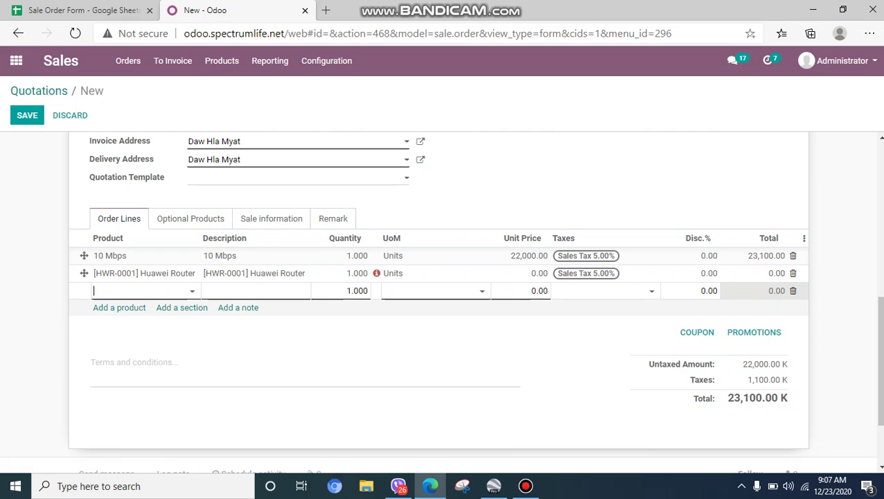
text(cabe)
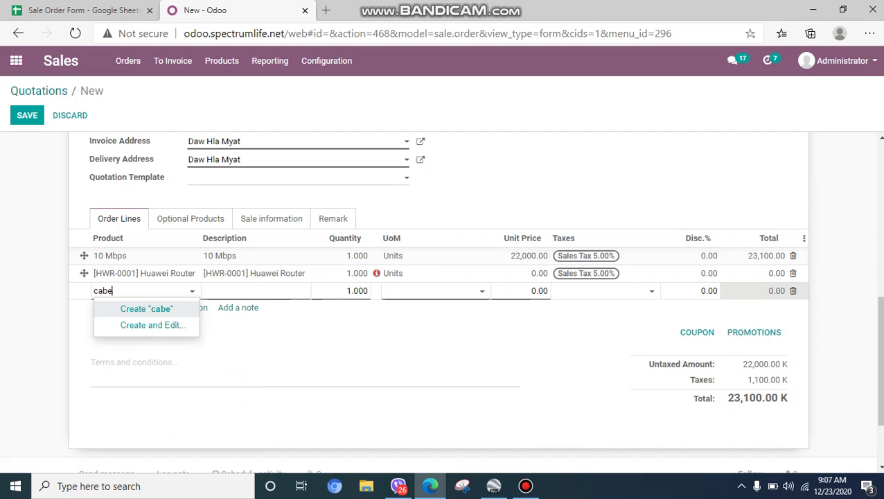
text(k)
- Add a Cable -1Core order line at unit price 0
key(BackSpace)
text(l)
key(BackSpace)
key(BackSpace)
text(le)
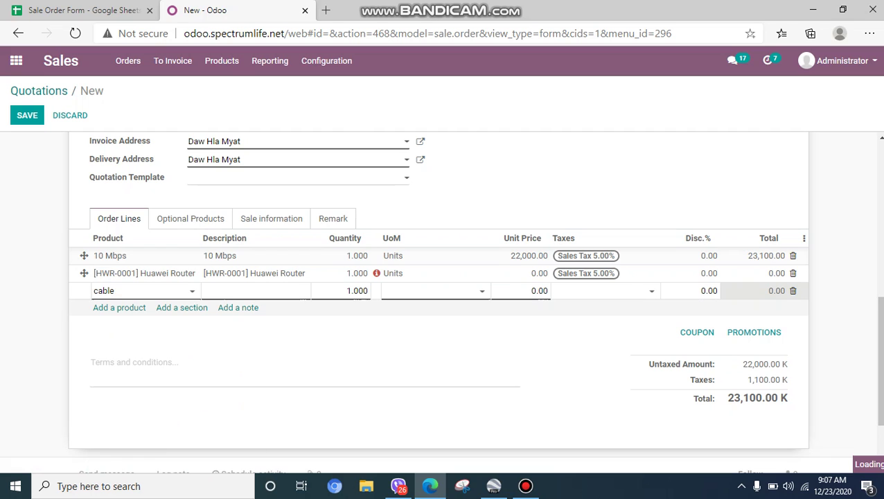
key(Return)
key(Tab)
key(Tab)
key(Tab)
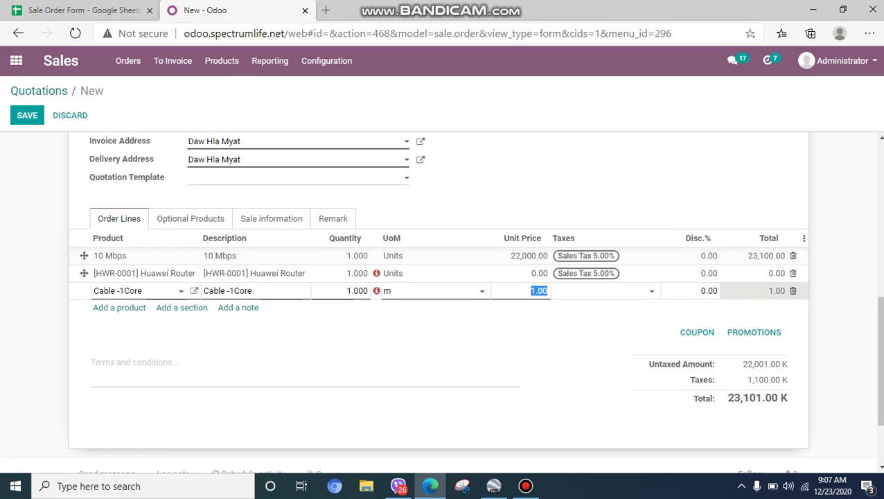
text(0)
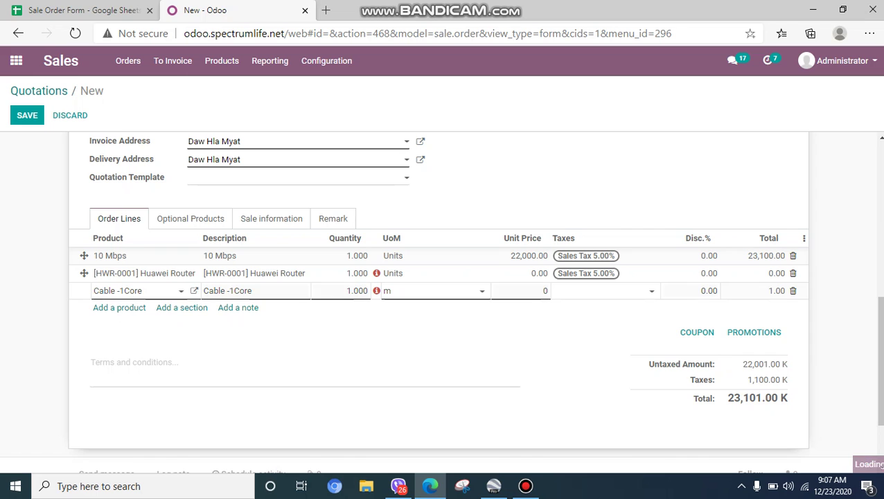
key(Return)
scroll(440, 302, up, 2)
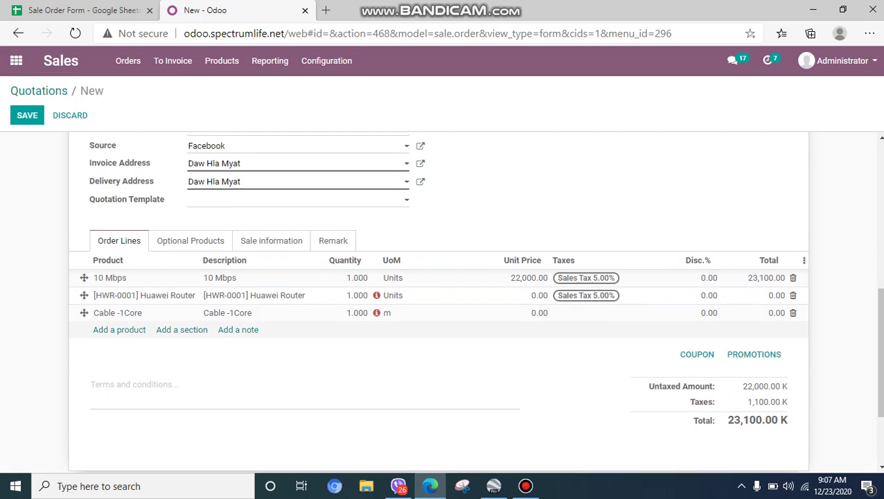
scroll(441, 302, up, 10)
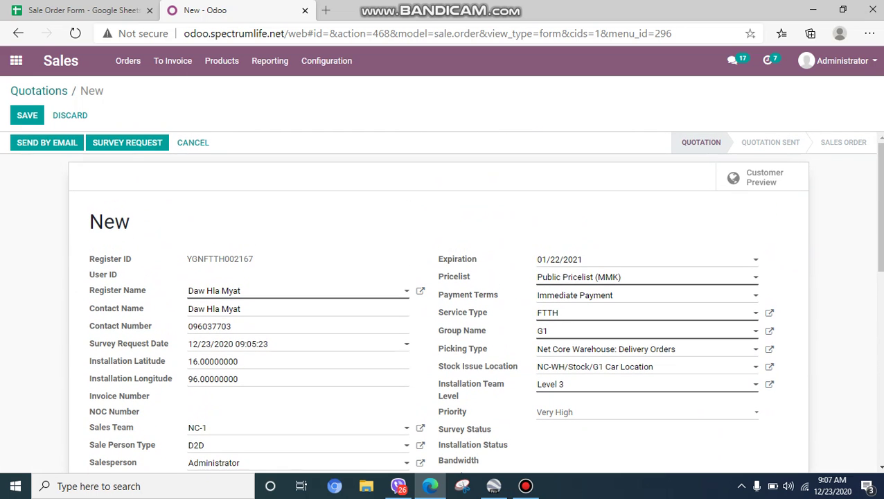
- Request a survey, then fill the picking type and set Stock Issue Location to NC-WH/Stock/G1 Car Location/Leader 1
click(127, 142)
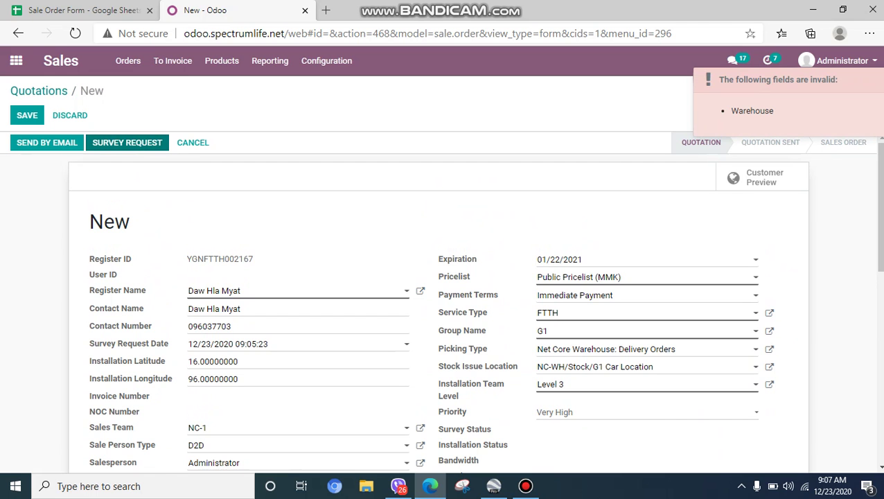
scroll(441, 302, down, 2)
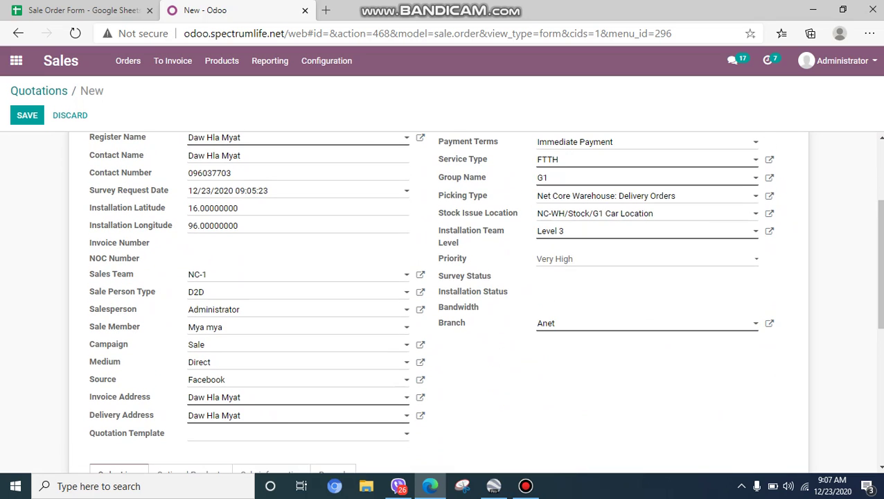
key(Tab)
key(Down)
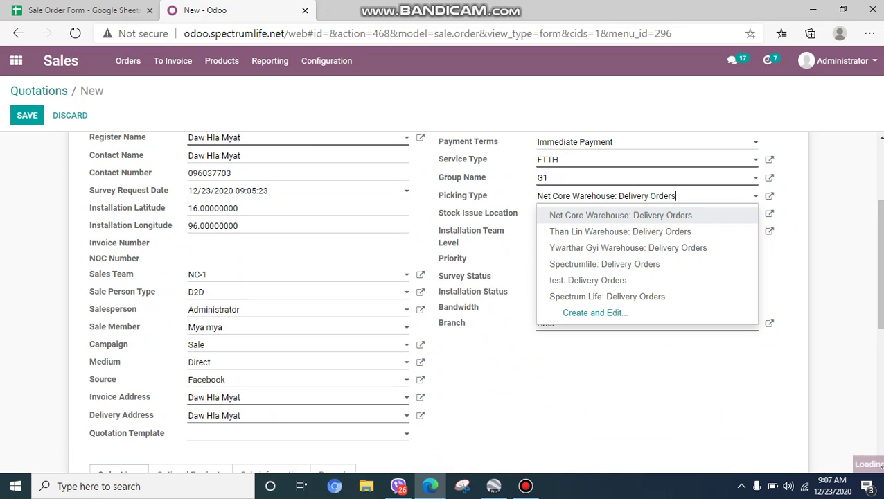
key(Return)
key(Tab)
key(Down)
key(Down)
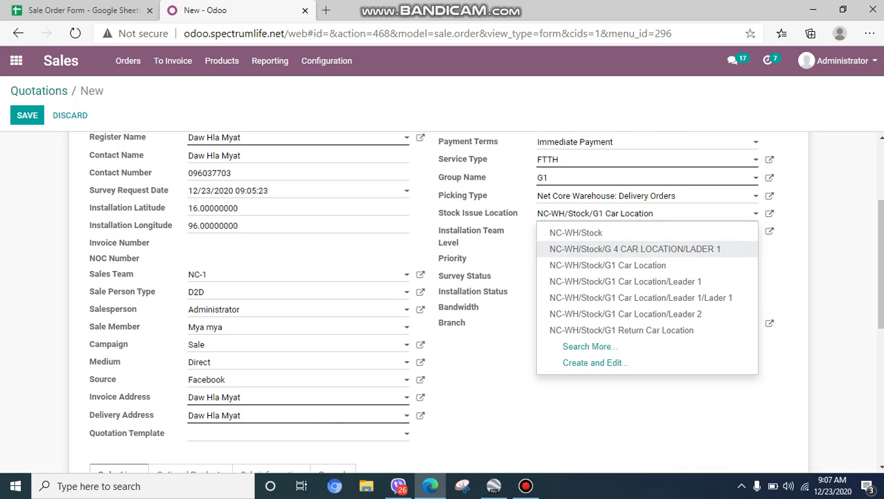
key(Down)
key(Down)
key(Return)
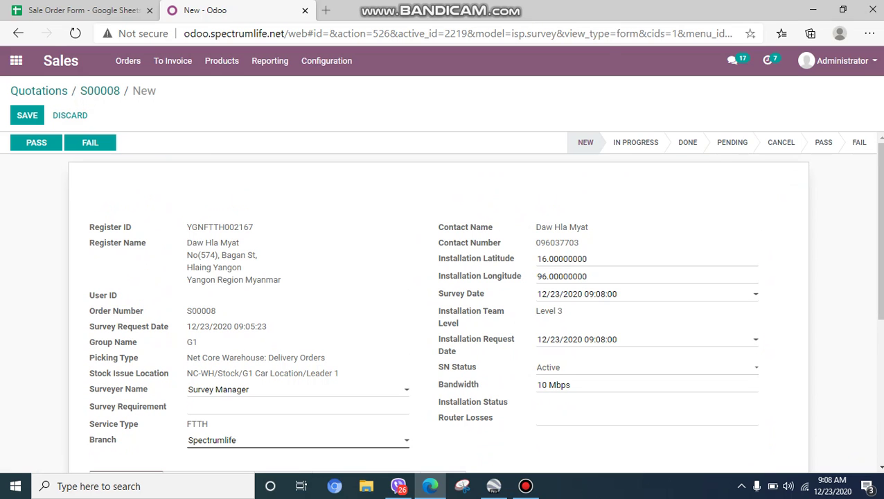
scroll(441, 302, down, 3)
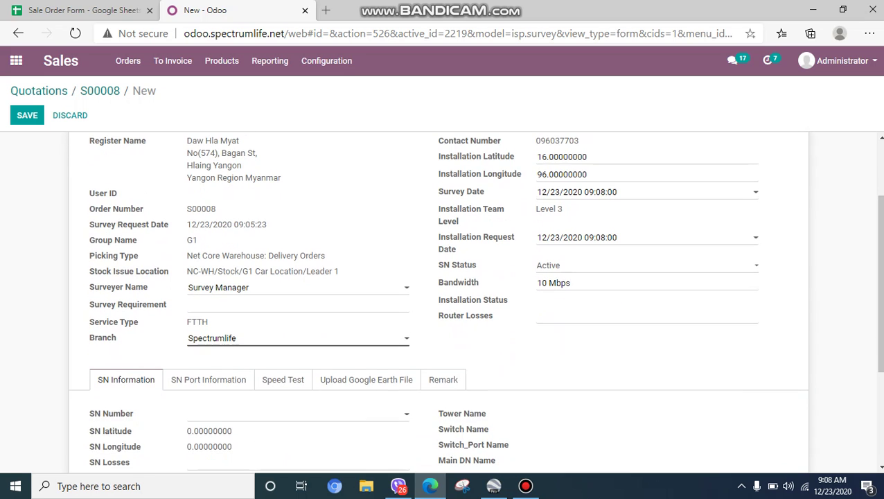
- Change the survey's branch from Spectrumlife to Anet and save SURVEY/2020/000008
click(298, 339)
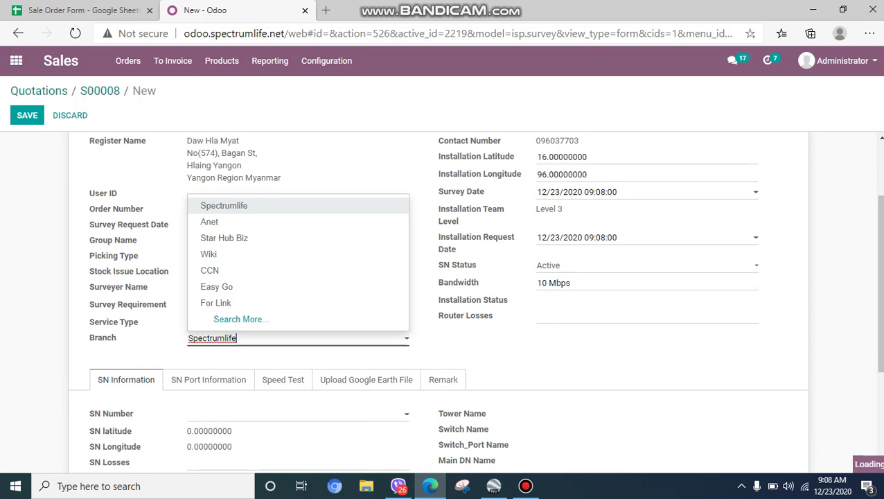
click(229, 221)
scroll(440, 301, up, 3)
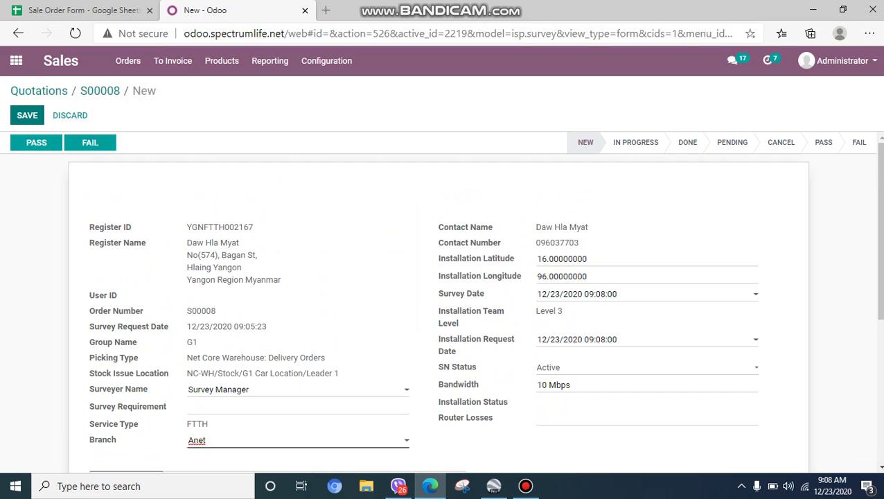
click(27, 115)
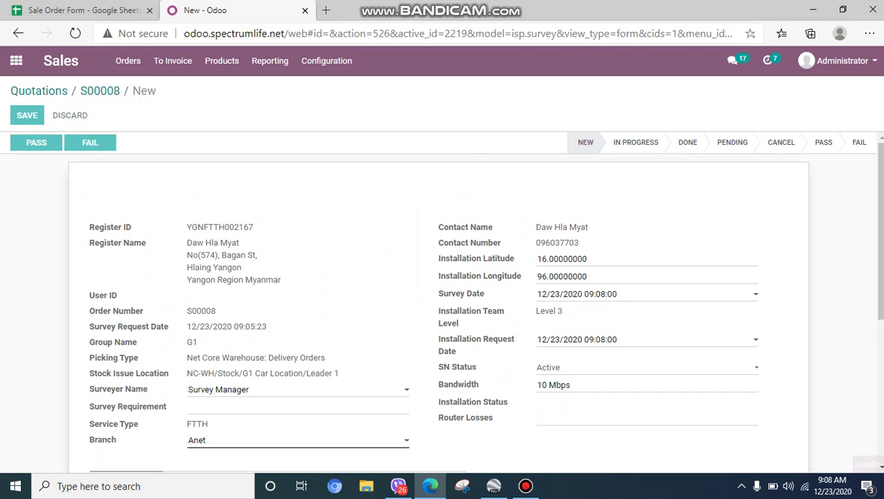